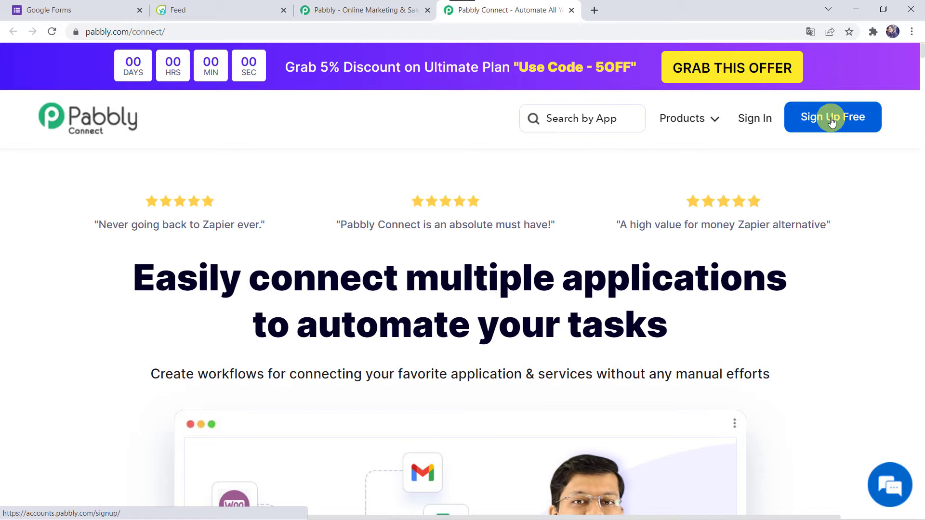
Sign in to Pabbly, open the Pabbly Connect dashboard, and start a new workflow.
{"action": "left_click", "coordinate": [761, 125]}
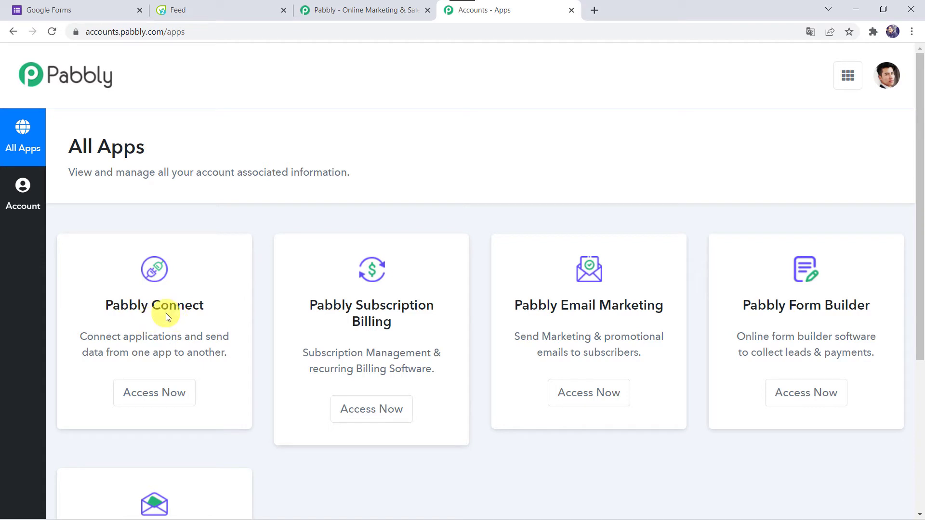
{"action": "left_click", "coordinate": [152, 393]}
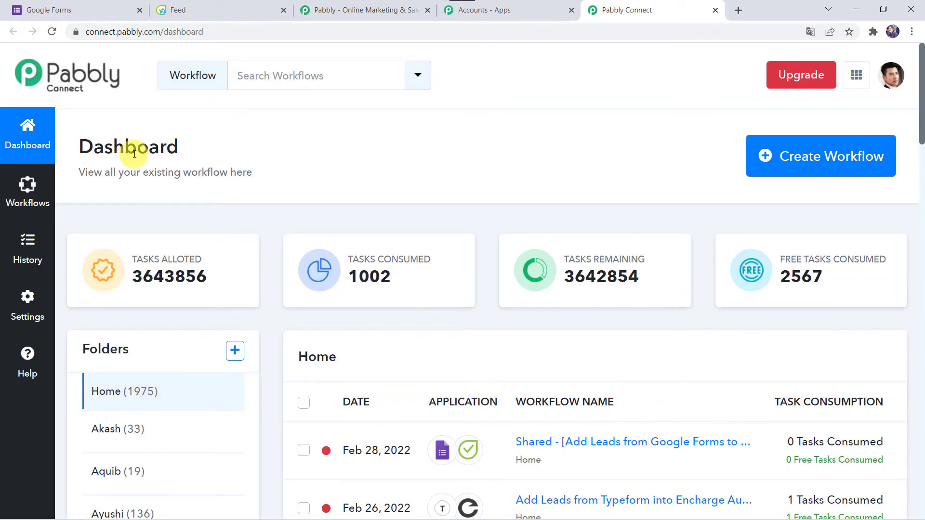
{"action": "scroll", "coordinate": [527, 361], "scroll_direction": "down", "scroll_amount": 6}
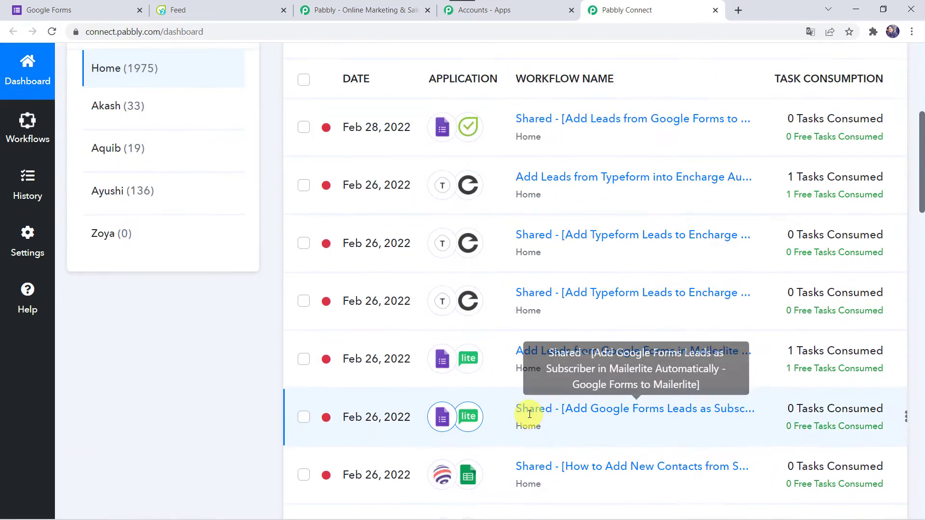
{"action": "scroll", "coordinate": [548, 214], "scroll_direction": "up", "scroll_amount": 6}
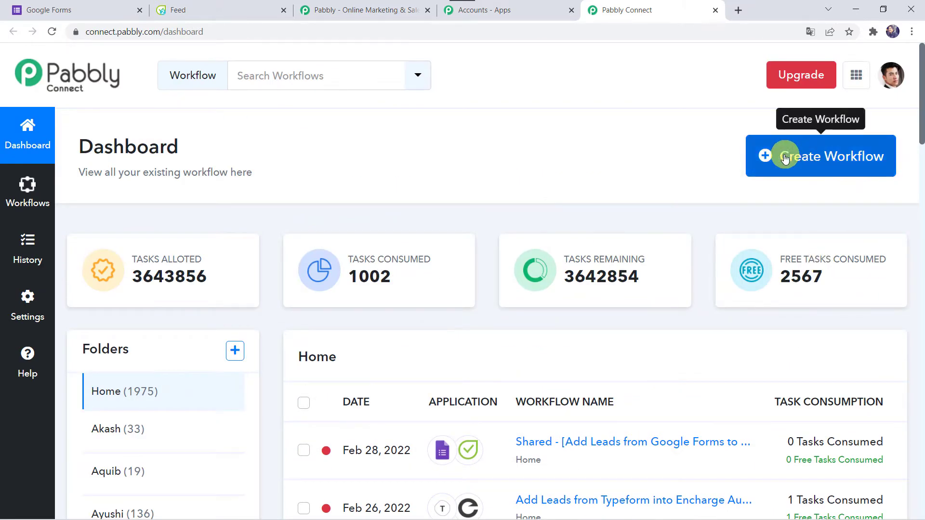
{"action": "left_click", "coordinate": [803, 157]}
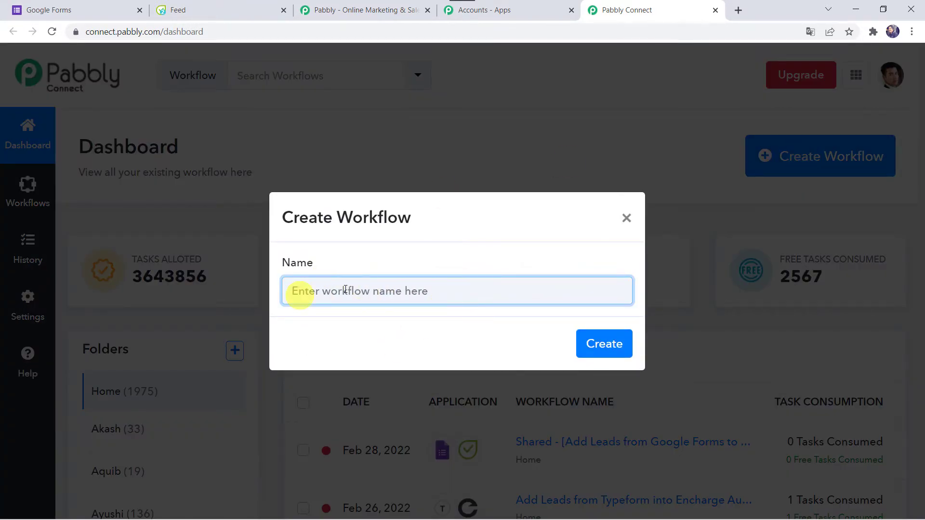
Paste 'Add Leads from Google Forms to Flowlu CRM' as the workflow name and create it.
{"action": "type", "text": "Add Leads from Google Forms to Flowlu CRM"}
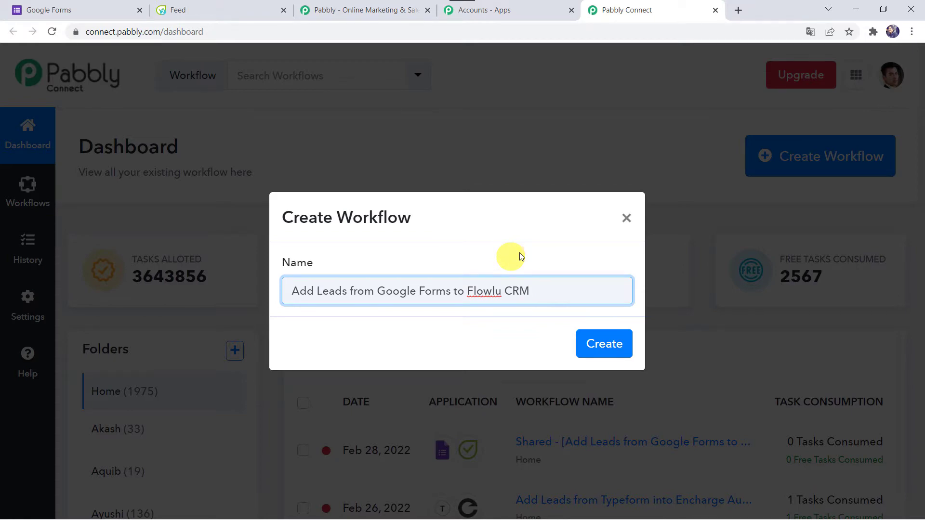
{"action": "left_click", "coordinate": [608, 345]}
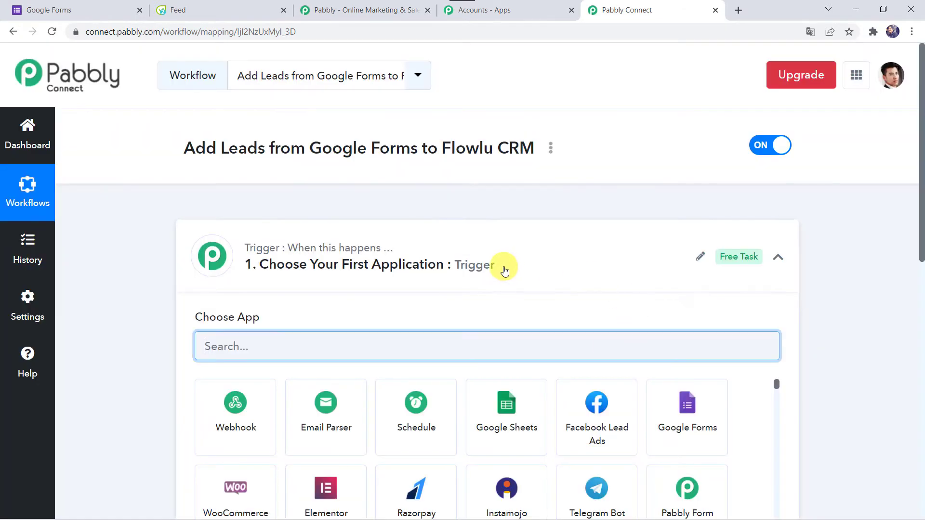
Search 'Goog' and choose Google Forms as the trigger app.
{"action": "left_click", "coordinate": [499, 266]}
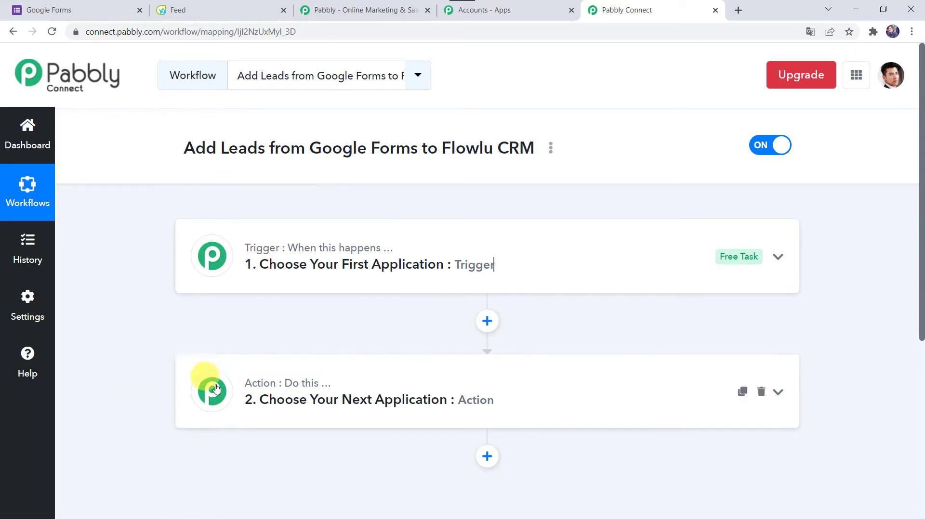
{"action": "mouse_move", "coordinate": [266, 389]}
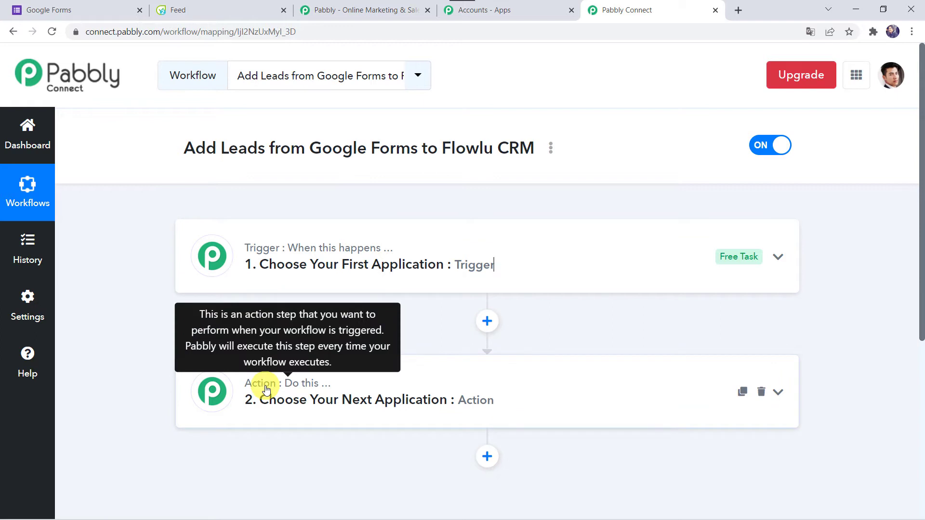
{"action": "left_click", "coordinate": [495, 267]}
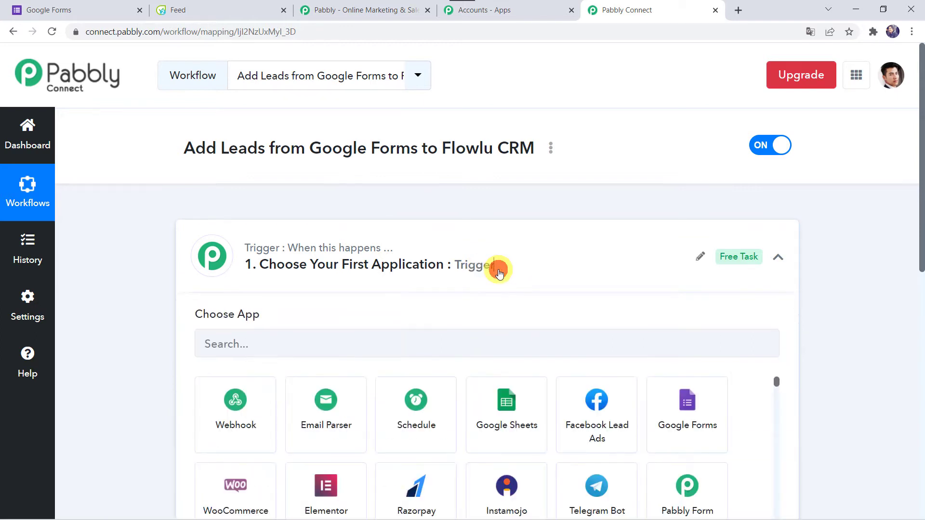
{"action": "scroll", "coordinate": [499, 274], "scroll_direction": "down", "scroll_amount": 1}
{"action": "left_click", "coordinate": [334, 238]}
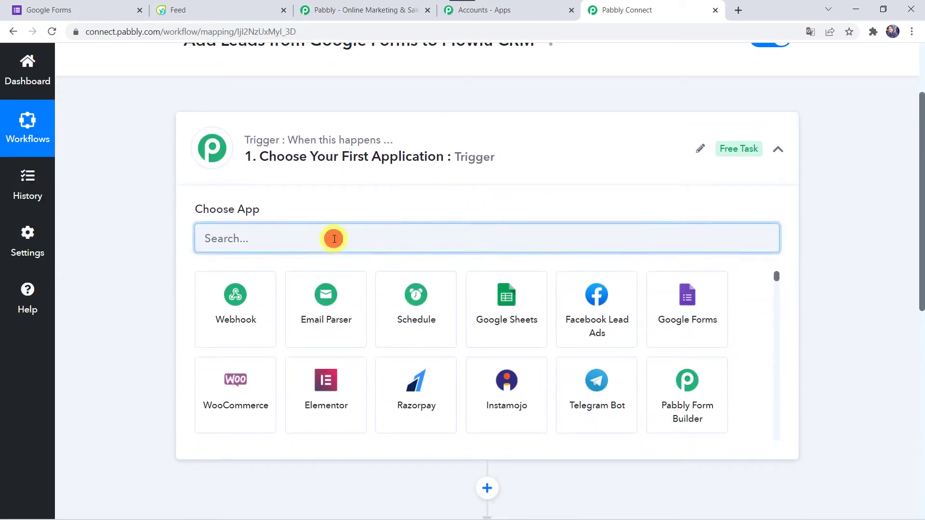
{"action": "type", "text": "Goog"}
{"action": "left_click", "coordinate": [327, 293]}
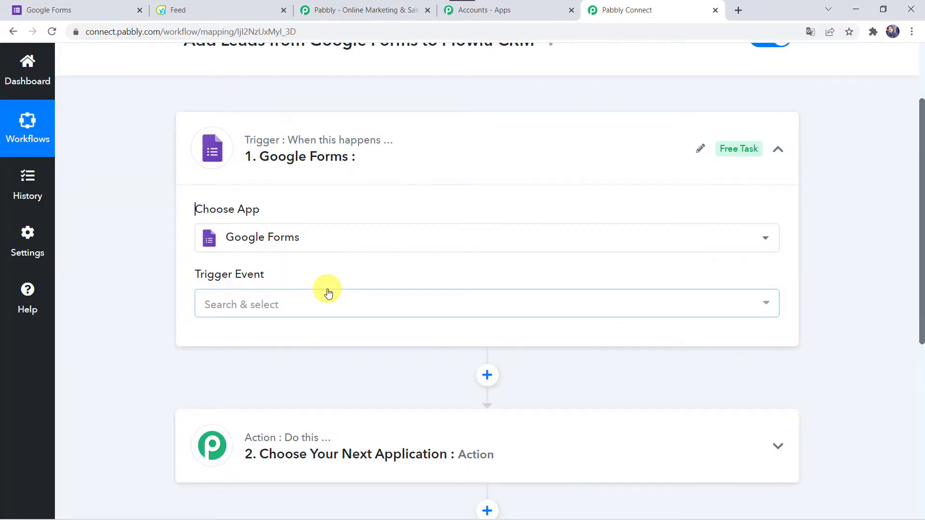
Set the trigger event to New Response Received and copy the webhook URL.
{"action": "left_click", "coordinate": [245, 310]}
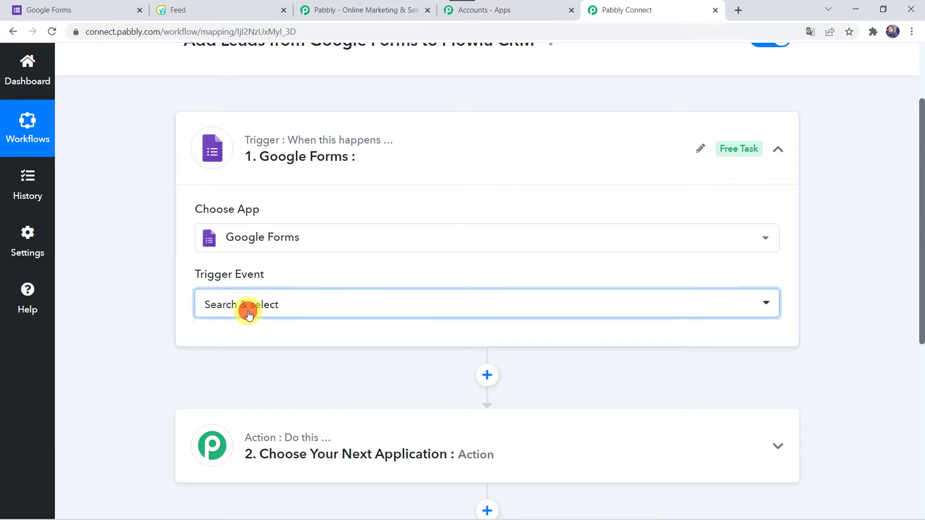
{"action": "left_click", "coordinate": [263, 377]}
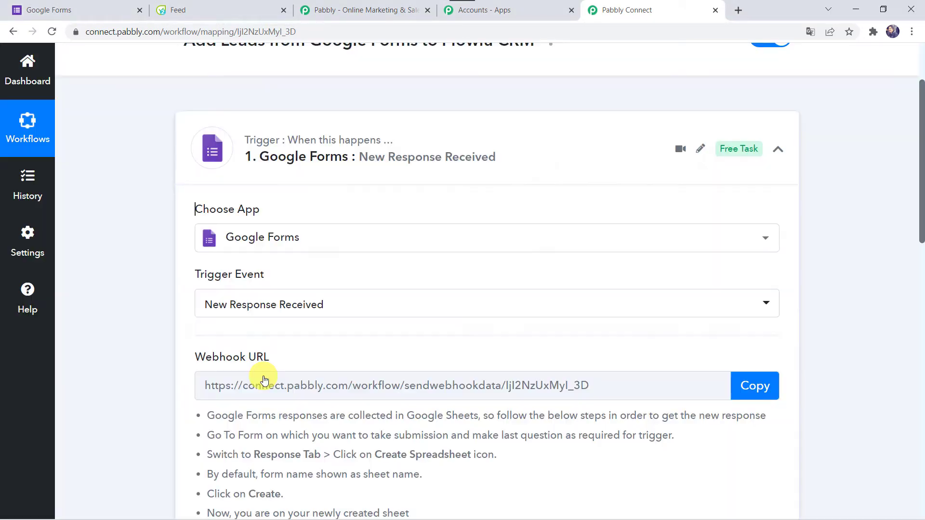
{"action": "scroll", "coordinate": [264, 380], "scroll_direction": "down", "scroll_amount": 5}
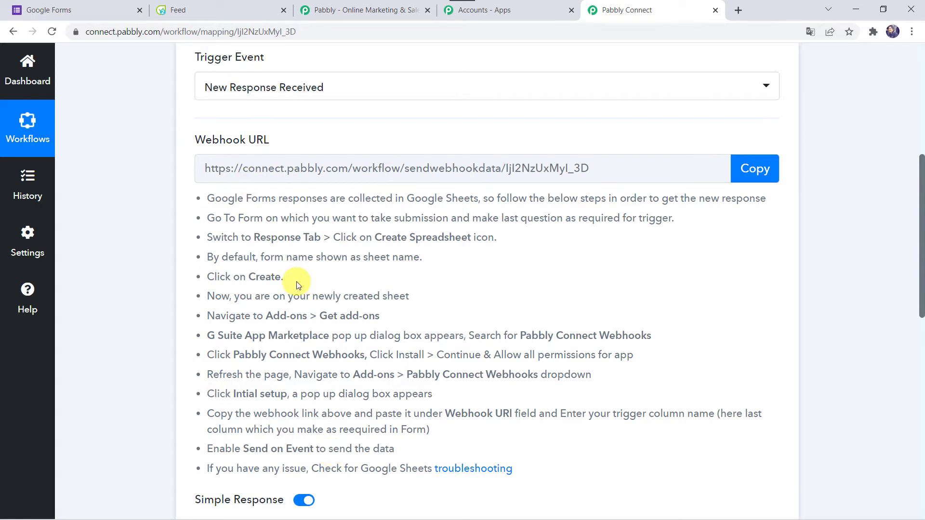
{"action": "left_click", "coordinate": [751, 175]}
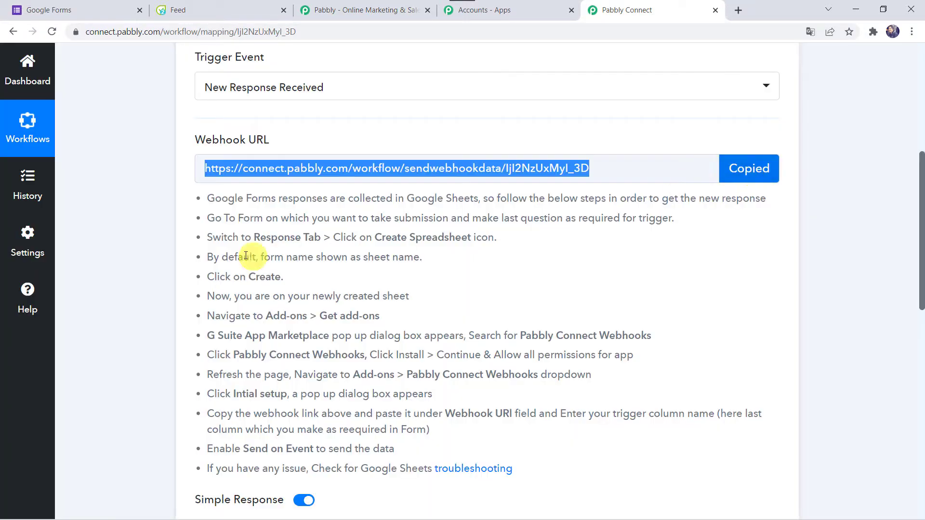
Open the Contact Information form, review its Responses and Questions, and launch its live preview.
{"action": "left_click", "coordinate": [94, 6]}
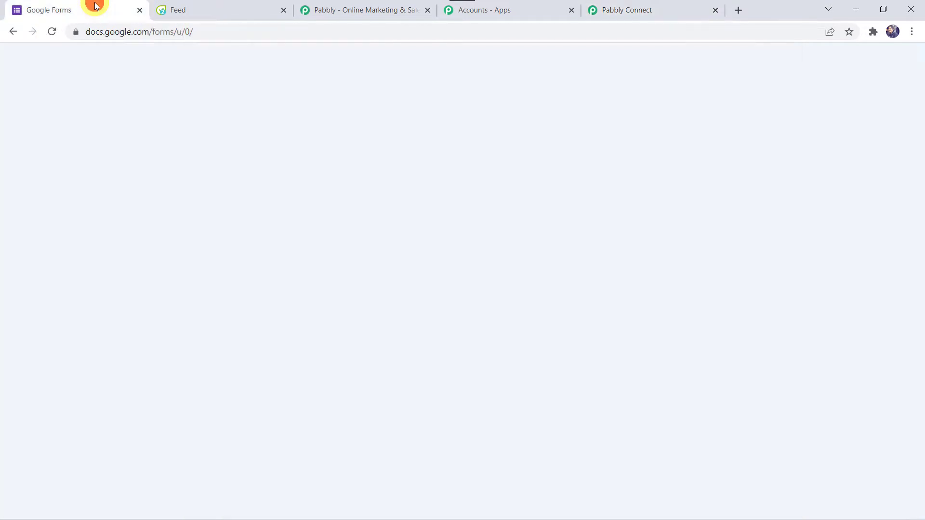
{"action": "scroll", "coordinate": [88, 348], "scroll_direction": "down", "scroll_amount": 1}
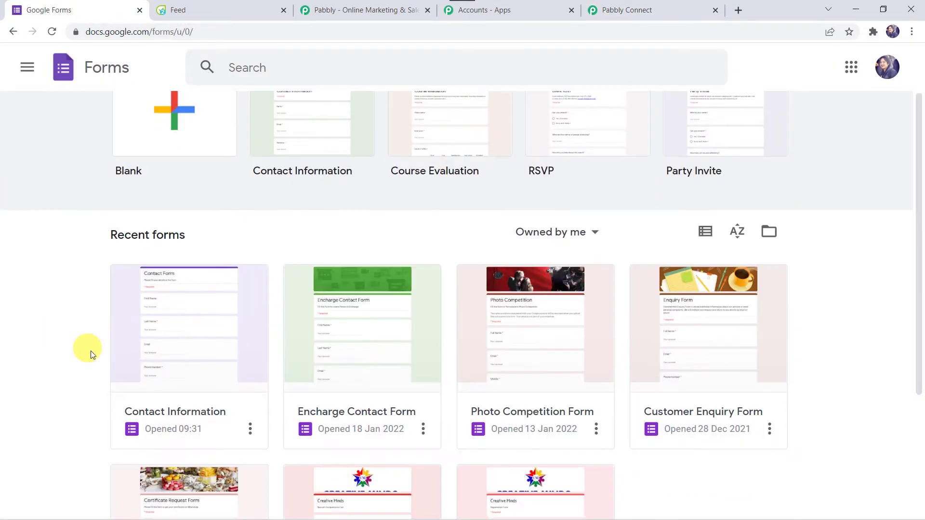
{"action": "left_click", "coordinate": [186, 372]}
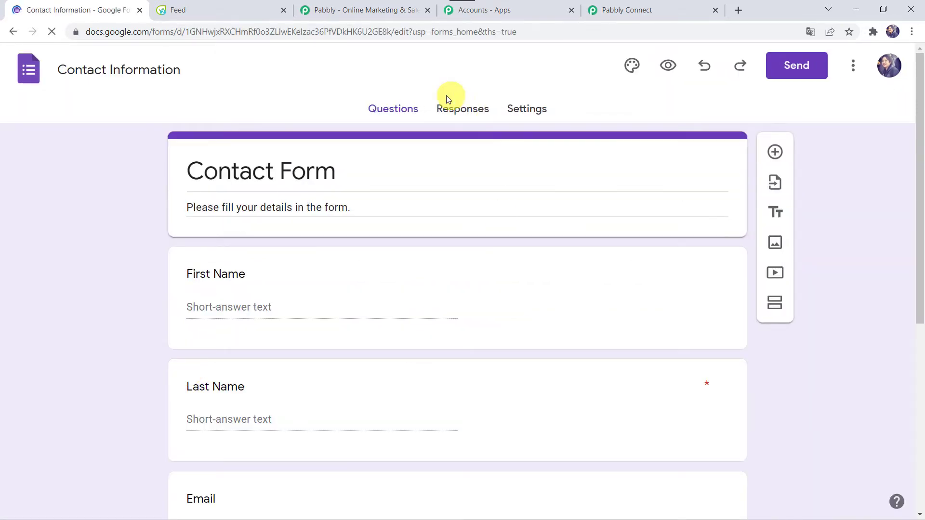
{"action": "left_click", "coordinate": [467, 110]}
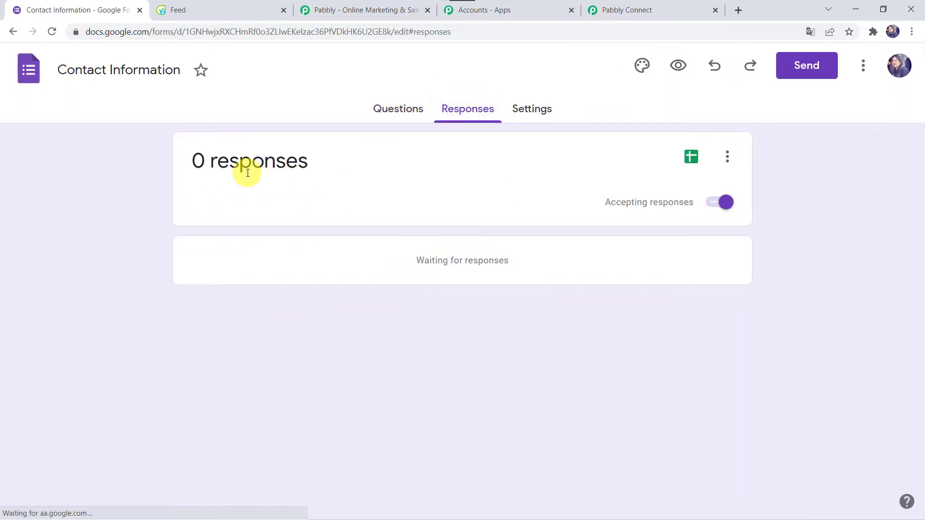
{"action": "left_click", "coordinate": [397, 106]}
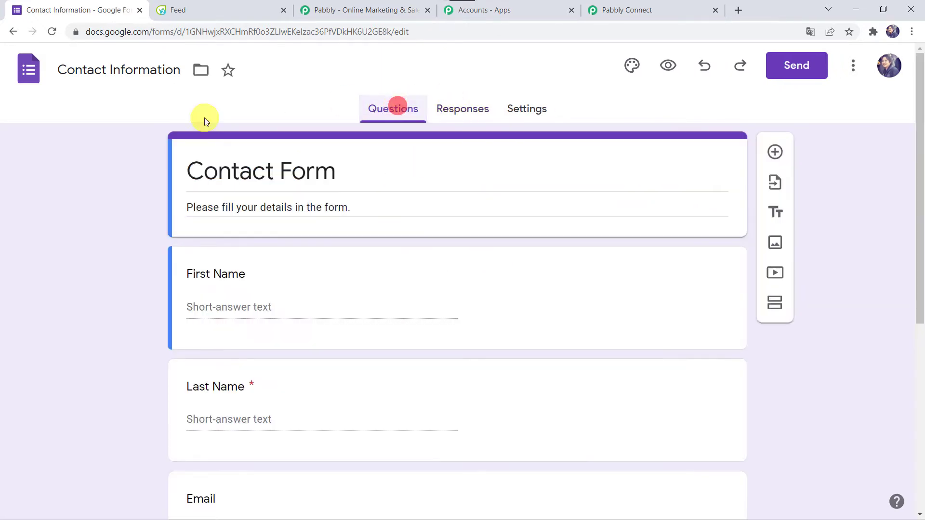
{"action": "scroll", "coordinate": [93, 218], "scroll_direction": "down", "scroll_amount": 2}
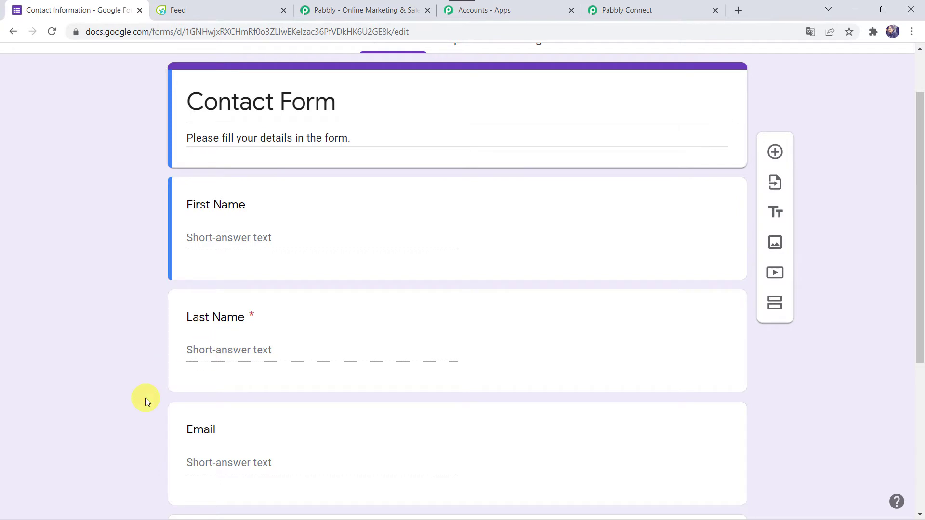
{"action": "scroll", "coordinate": [145, 398], "scroll_direction": "down", "scroll_amount": 5}
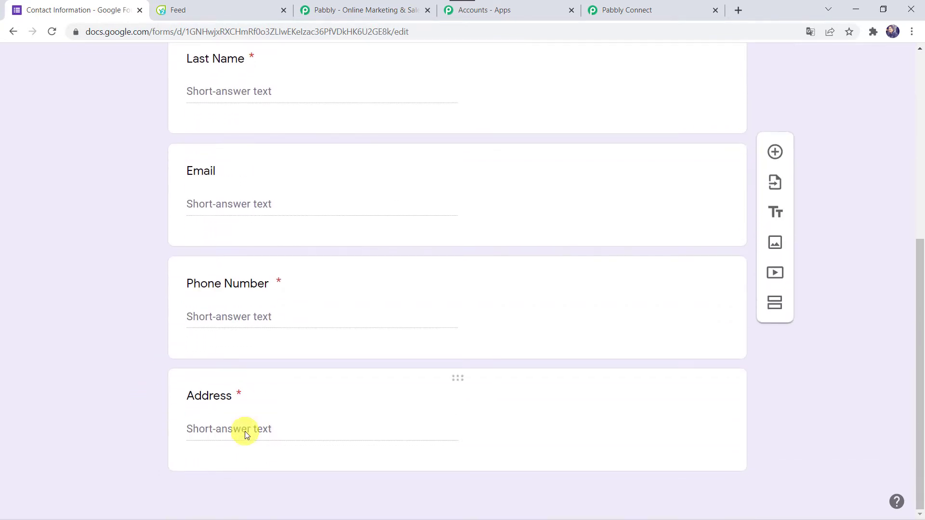
{"action": "scroll", "coordinate": [139, 148], "scroll_direction": "up", "scroll_amount": 7}
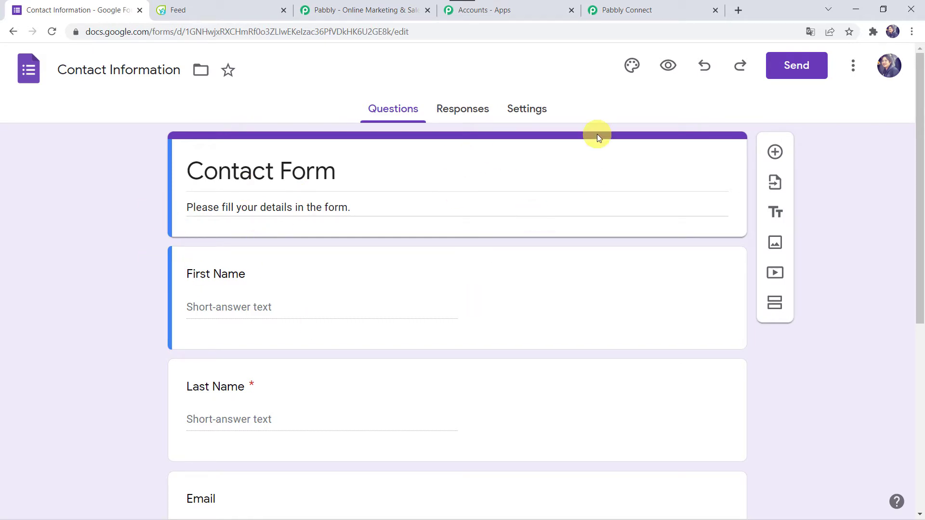
{"action": "left_click", "coordinate": [669, 66]}
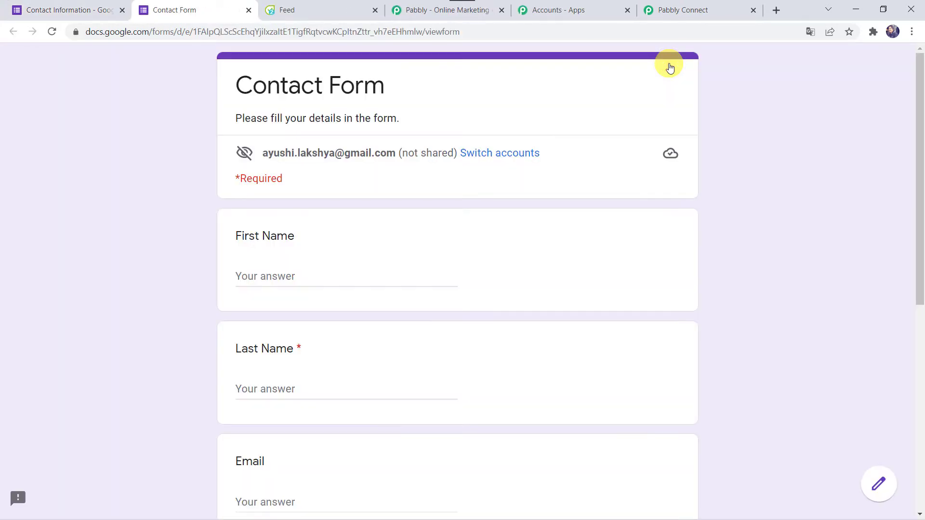
In the live form, enter the contact's first name, last name and e-mail.
{"action": "left_click", "coordinate": [97, 10]}
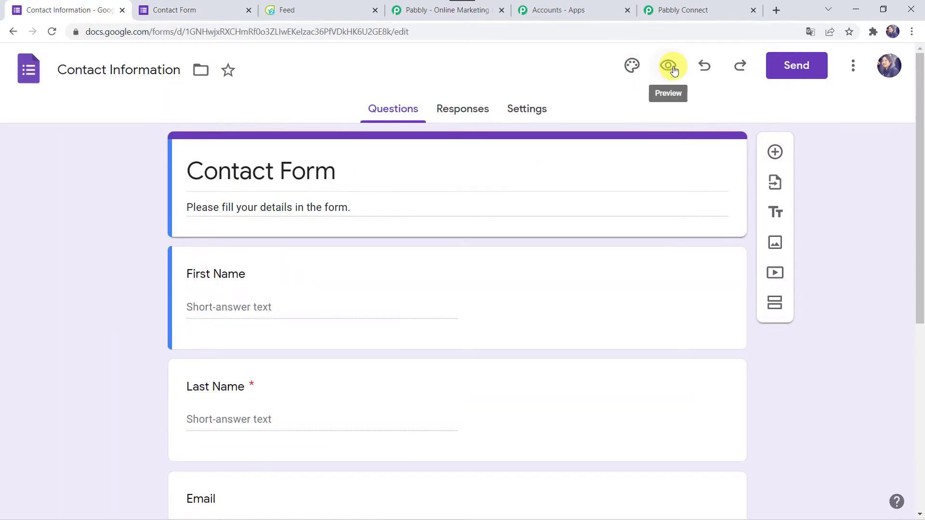
{"action": "left_click", "coordinate": [222, 8]}
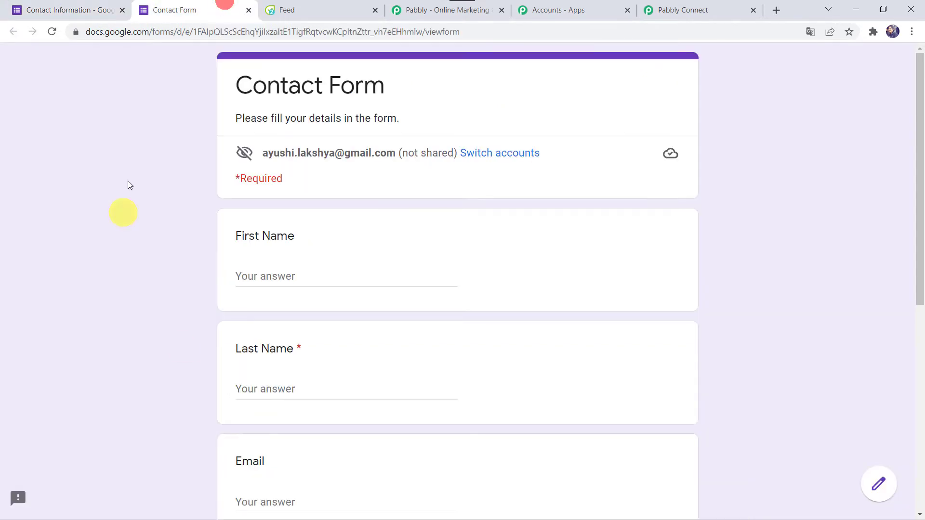
{"action": "left_click", "coordinate": [255, 273]}
{"action": "key", "text": "Tab"}
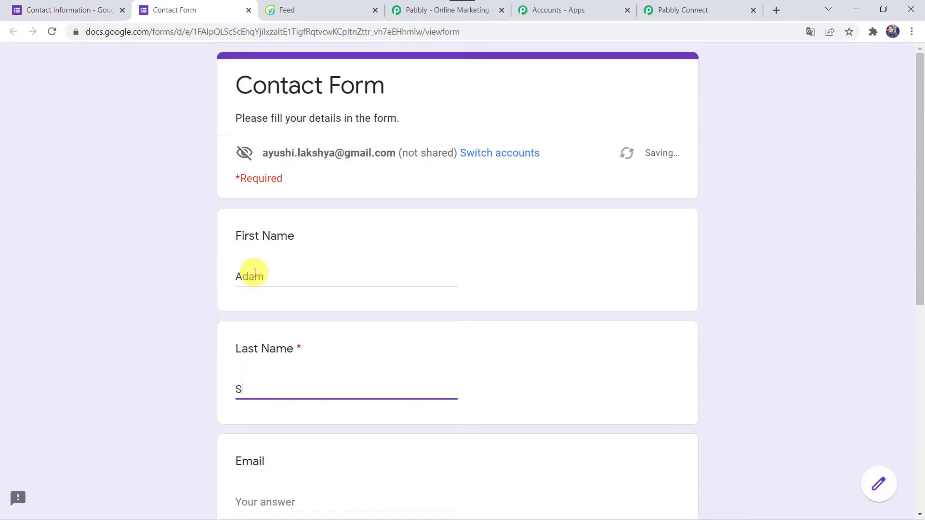
{"action": "key", "text": "Tab"}
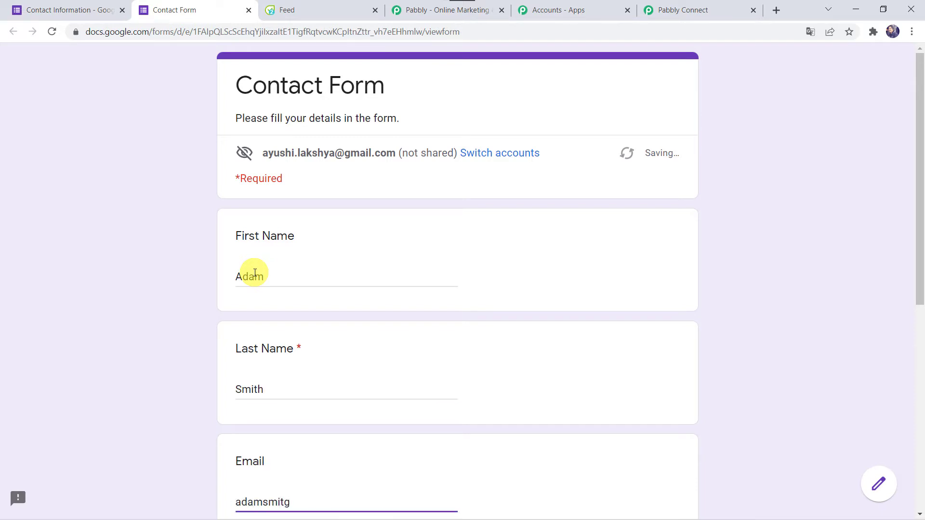
Enter the contact's phone number and address, then submit the form.
{"action": "scroll", "coordinate": [255, 273], "scroll_direction": "down", "scroll_amount": 7}
{"action": "left_click", "coordinate": [255, 273]}
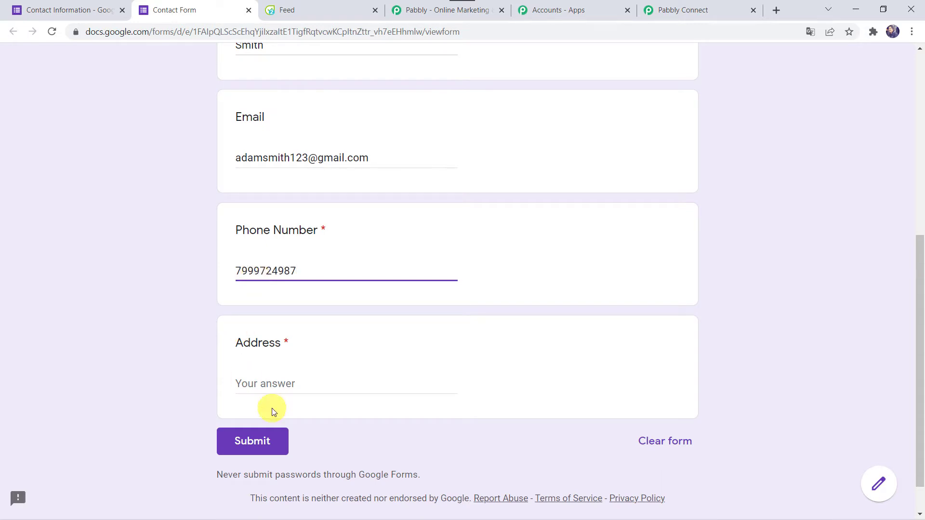
{"action": "left_click", "coordinate": [290, 388]}
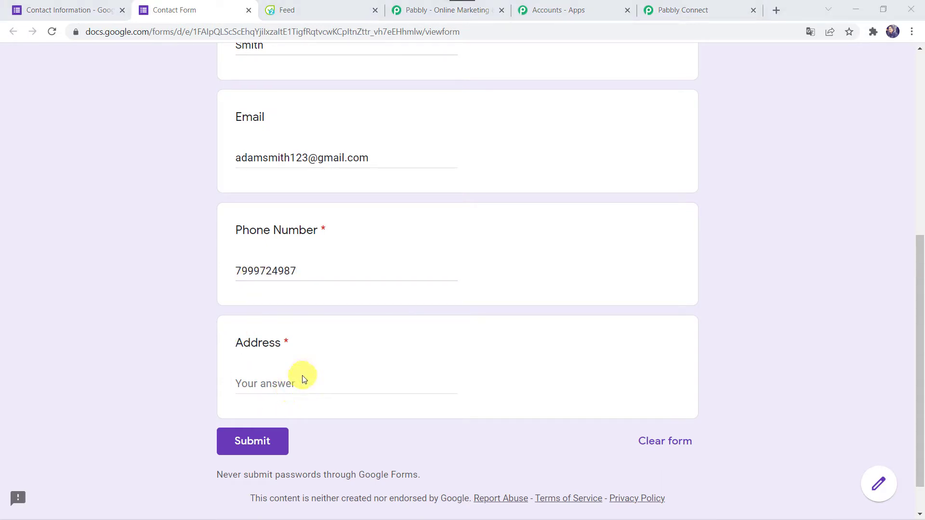
{"action": "left_click", "coordinate": [249, 382]}
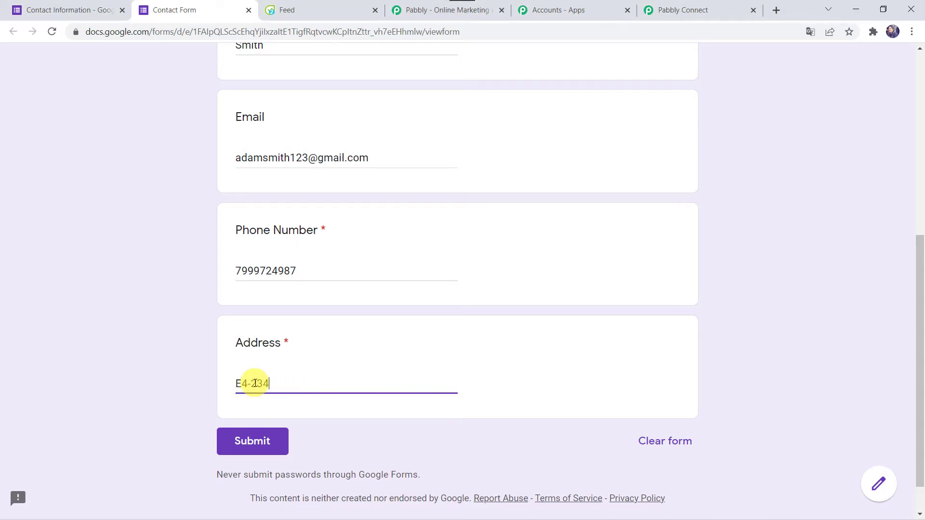
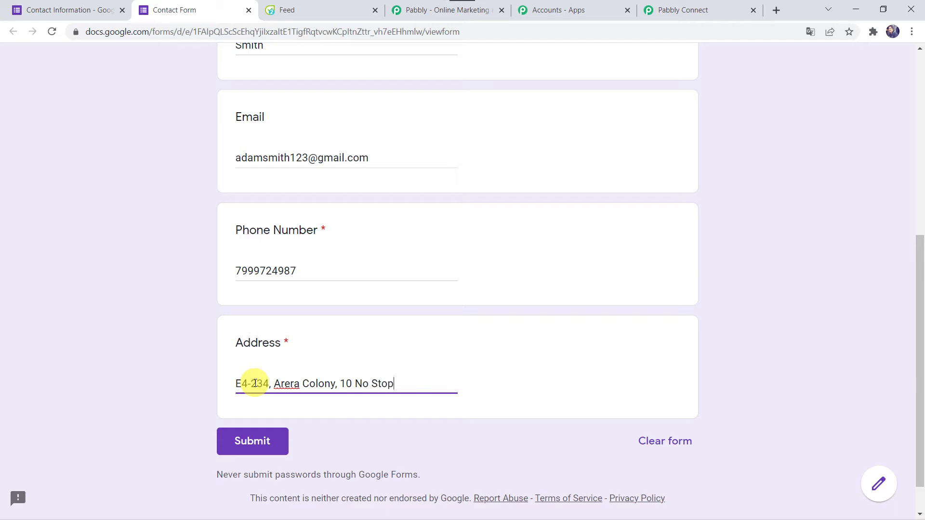
{"action": "left_click", "coordinate": [247, 449]}
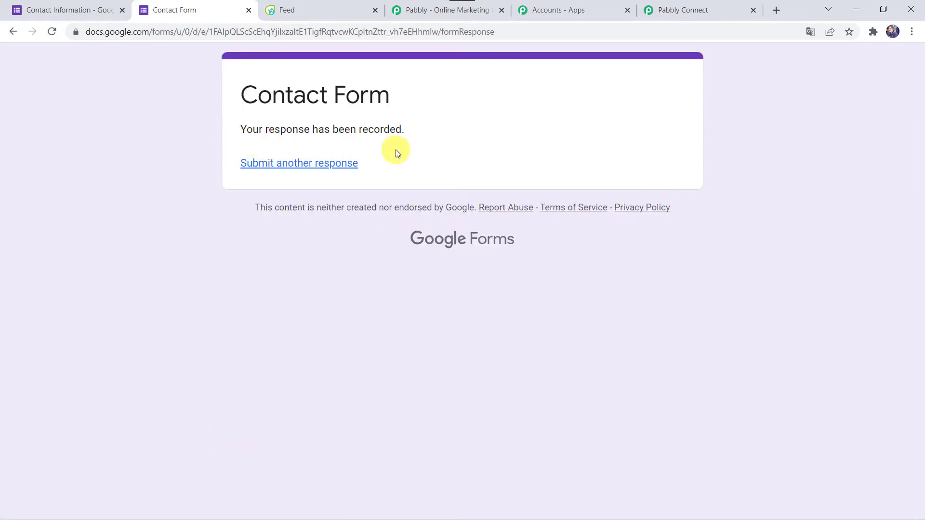
In the Contact Information editor's Responses, choose Select response destination from the more-options menu.
{"action": "left_click", "coordinate": [73, 9]}
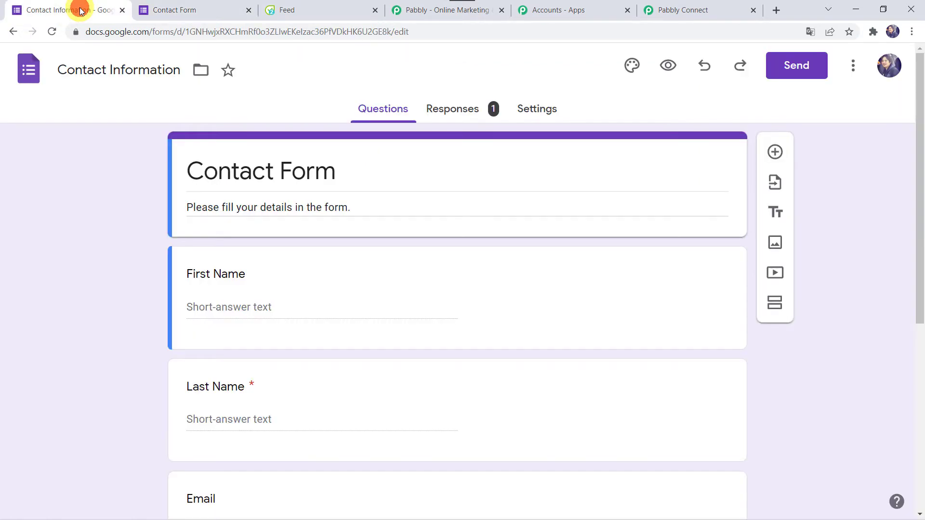
{"action": "left_click", "coordinate": [464, 114]}
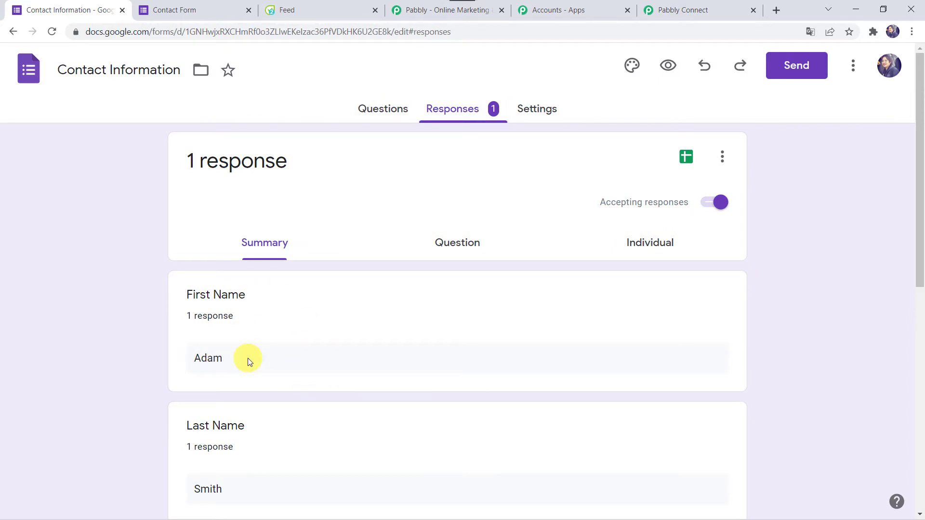
{"action": "left_click", "coordinate": [722, 156]}
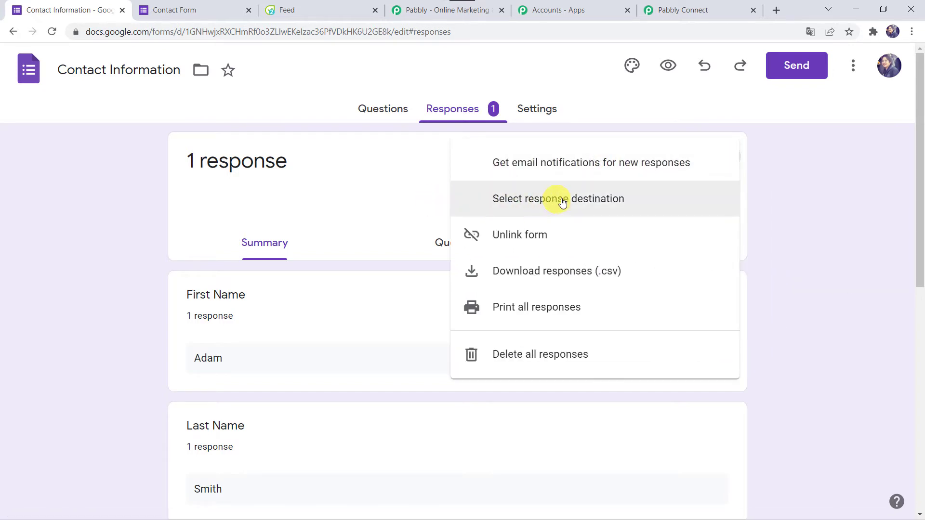
{"action": "left_click", "coordinate": [597, 200]}
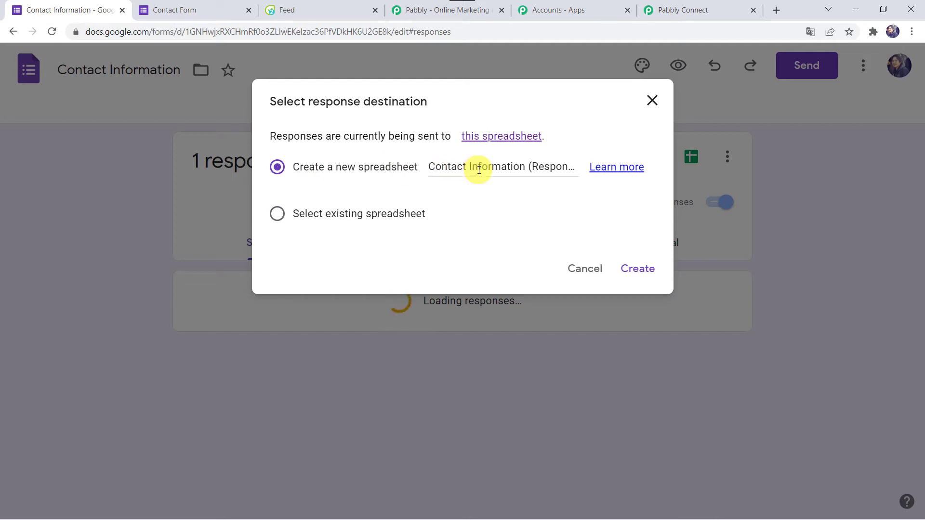
Create the new spreadsheet 'Contact Information (Responses)' and open it in Sheets.
{"action": "left_click", "coordinate": [551, 170]}
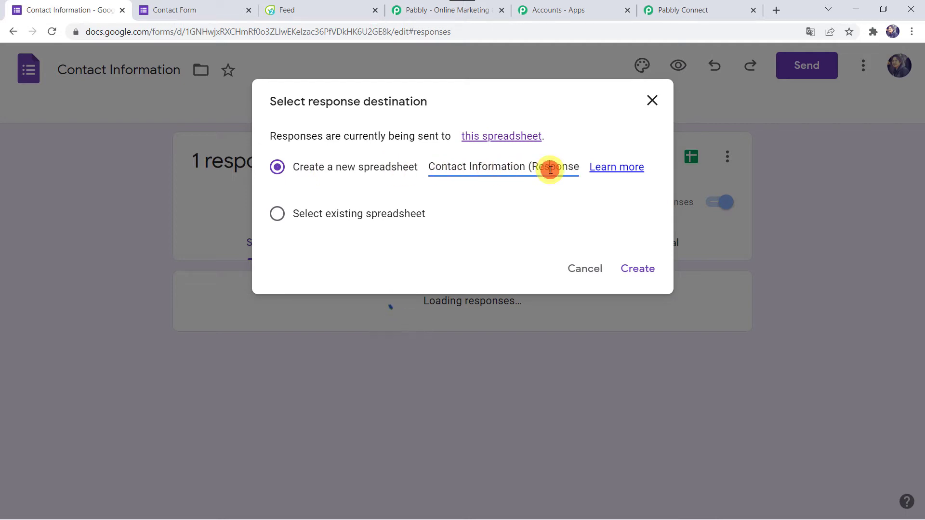
{"action": "key", "text": "End"}
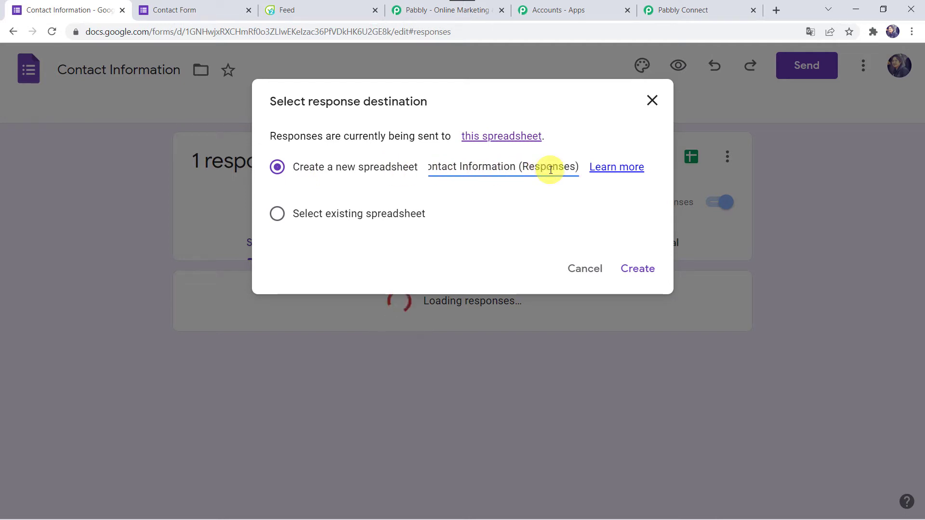
{"action": "left_click", "coordinate": [637, 267]}
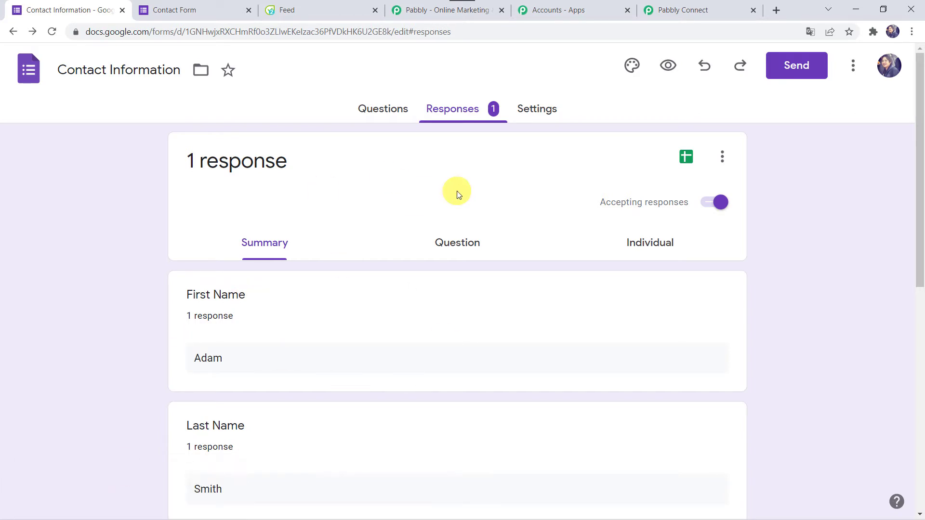
{"action": "left_click", "coordinate": [688, 159]}
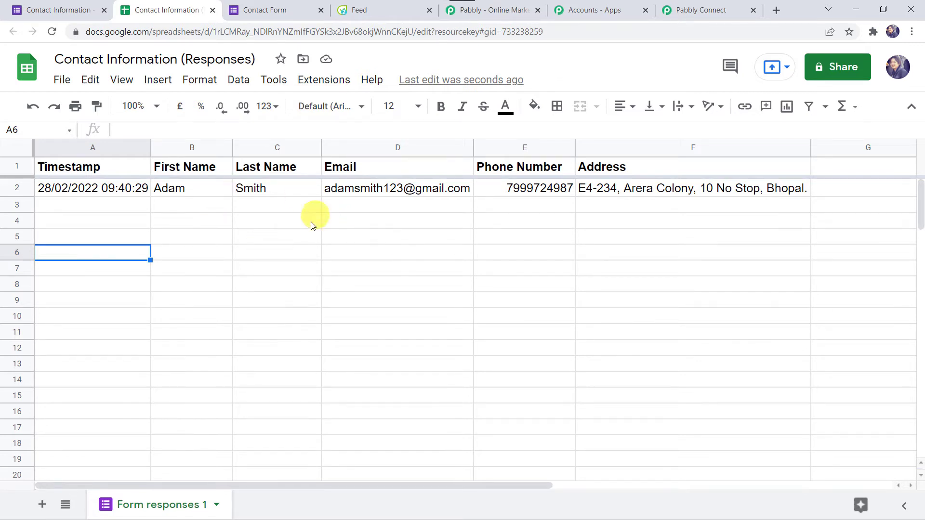
Search the add-ons marketplace for Pabbly Connect Webhooks, confirm it's installed, and close the marketplace.
{"action": "left_click", "coordinate": [331, 84]}
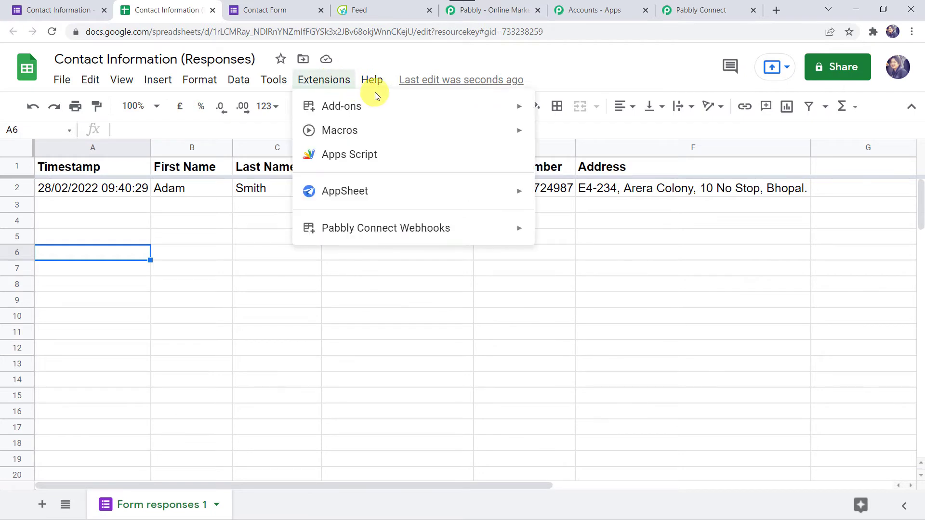
{"action": "mouse_move", "coordinate": [353, 106]}
{"action": "left_click", "coordinate": [558, 110]}
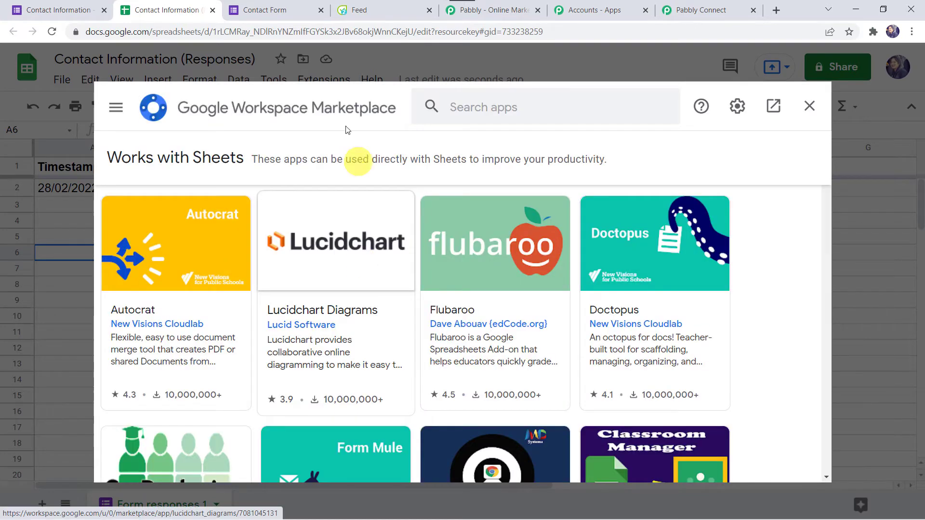
{"action": "left_click", "coordinate": [493, 106]}
{"action": "type", "text": "Pabb"}
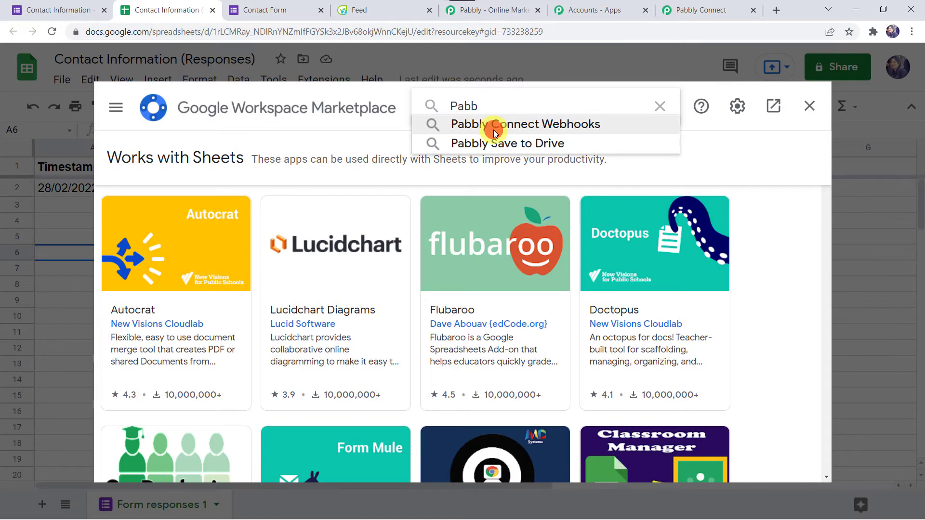
{"action": "left_click", "coordinate": [493, 128]}
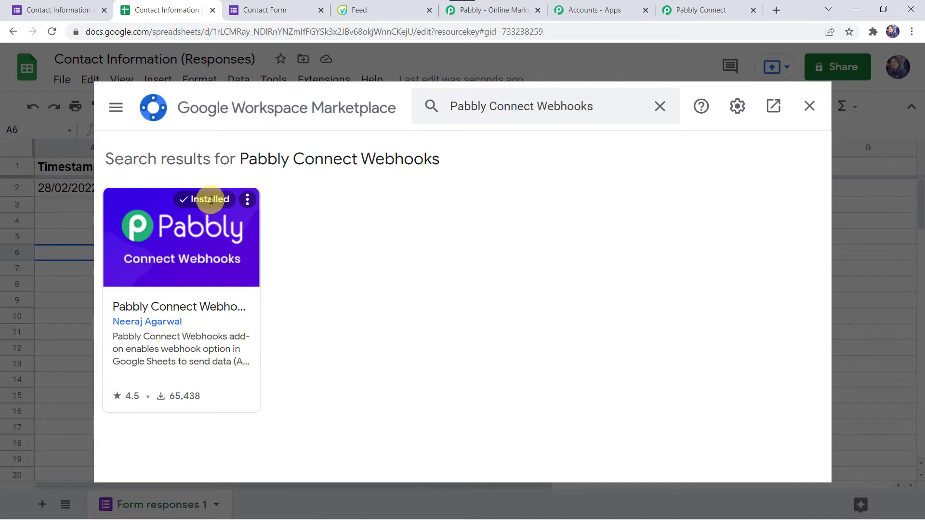
{"action": "left_click", "coordinate": [809, 105]}
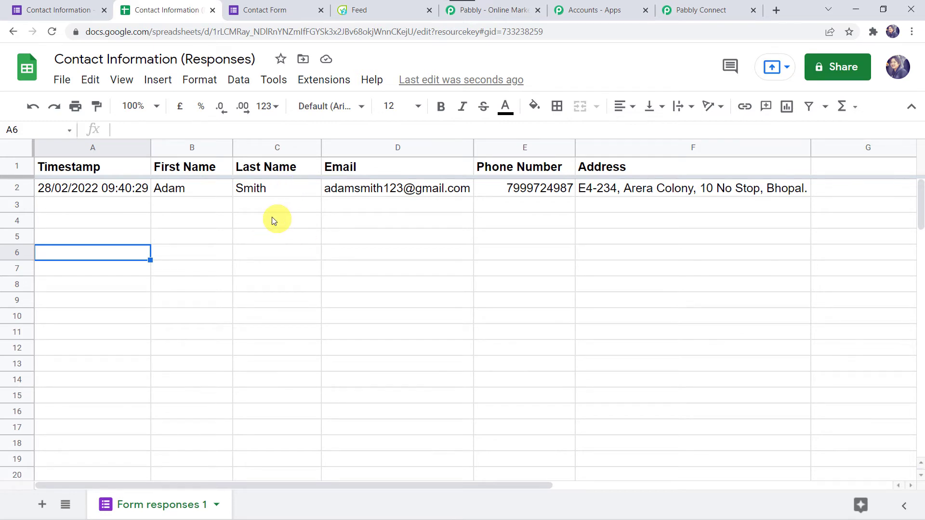
Reload the sheet, open the Pabbly Connect Webhooks Initial Setup, and paste the webhook URL.
{"action": "left_click", "coordinate": [52, 32]}
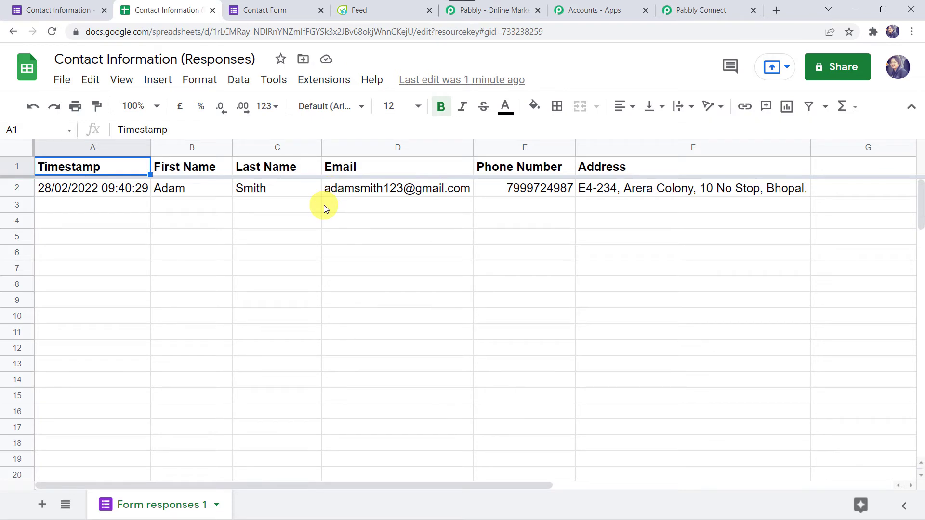
{"action": "left_click", "coordinate": [323, 80]}
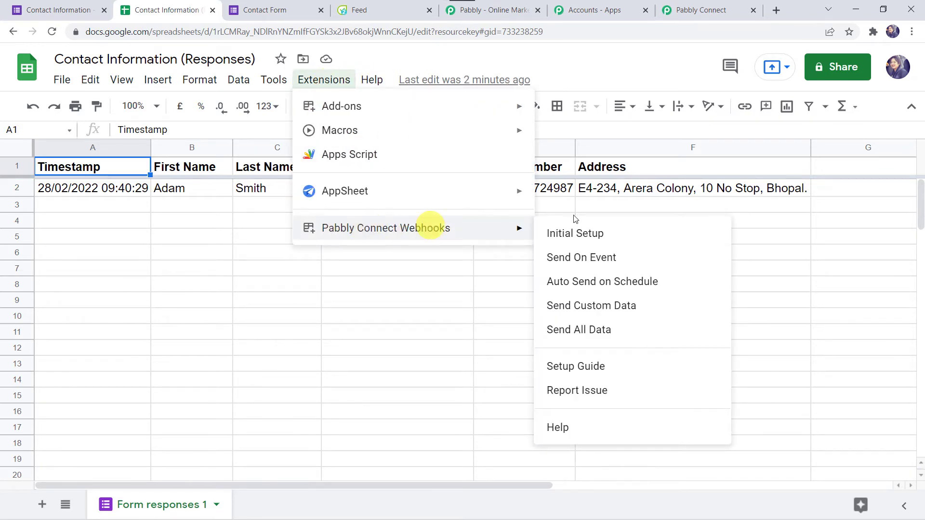
{"action": "mouse_move", "coordinate": [523, 228]}
{"action": "left_click", "coordinate": [551, 231]}
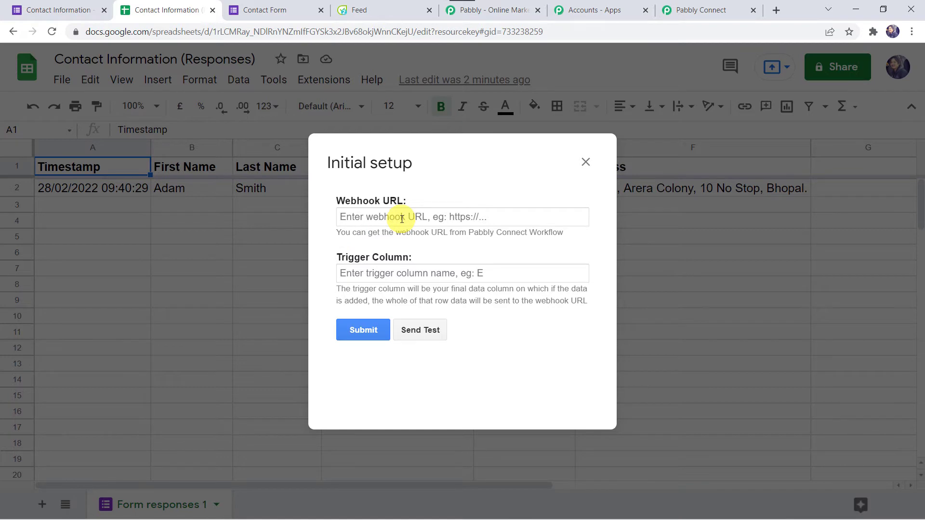
{"action": "left_click", "coordinate": [357, 215]}
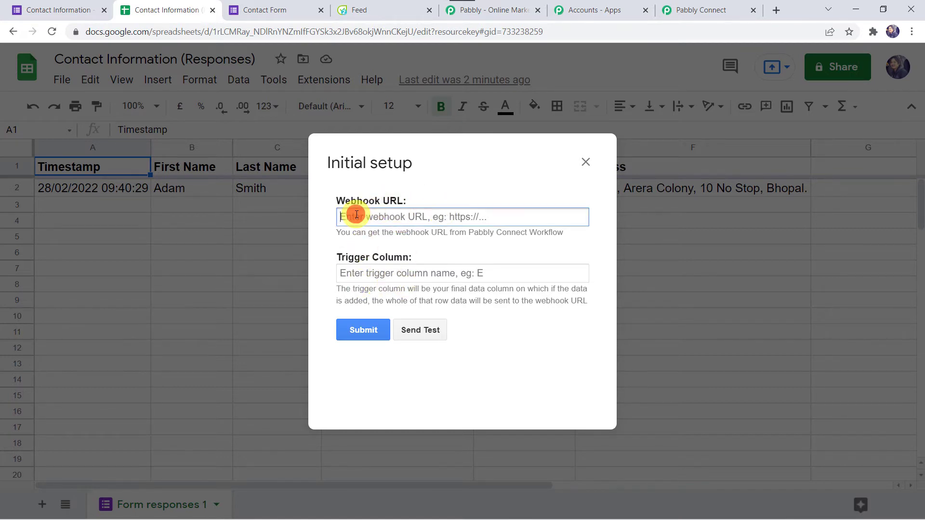
{"action": "right_click", "coordinate": [357, 215]}
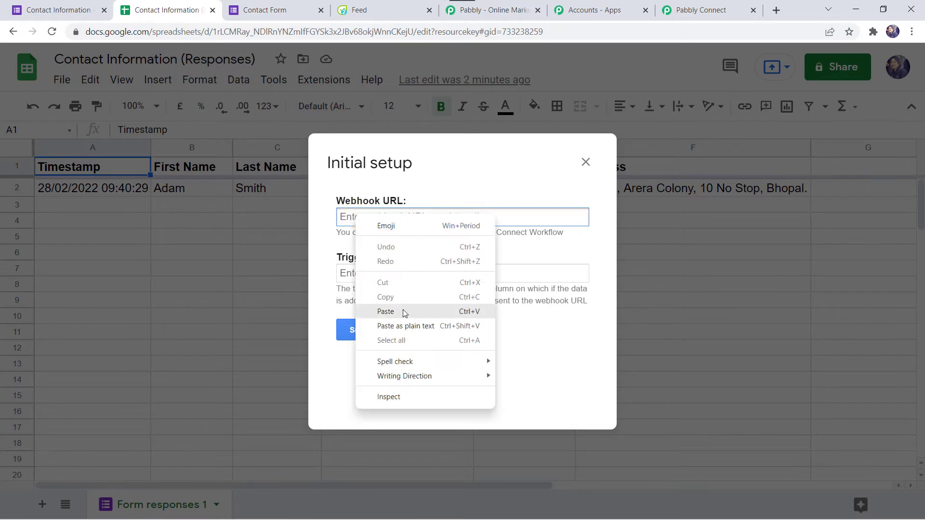
{"action": "left_click", "coordinate": [386, 312]}
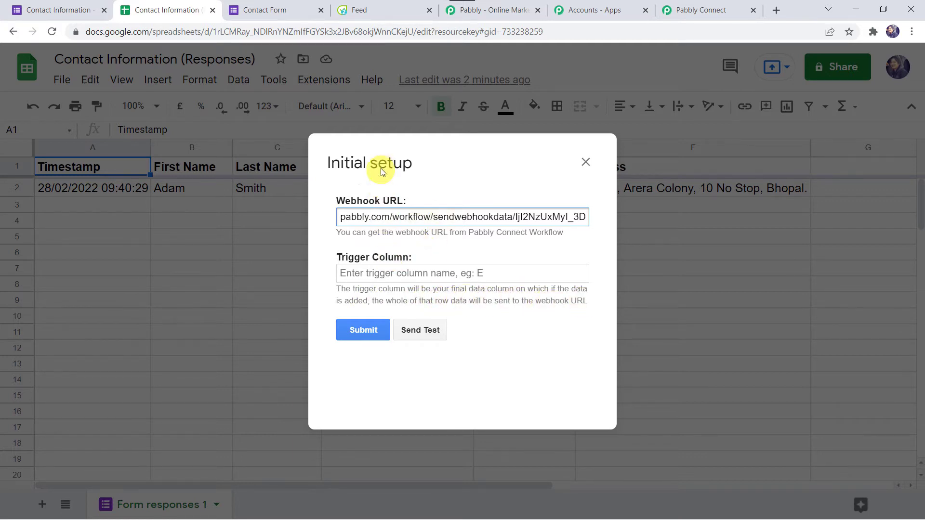
Set the trigger column to F, send test data, and submit the setup.
{"action": "left_click_drag", "start_coordinate": [379, 161], "coordinate": [353, 216]}
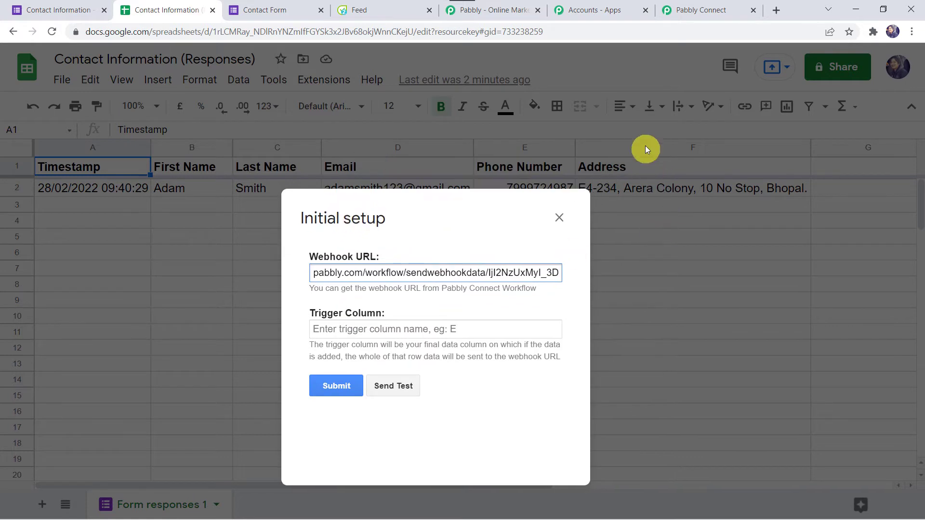
{"action": "left_click", "coordinate": [347, 330]}
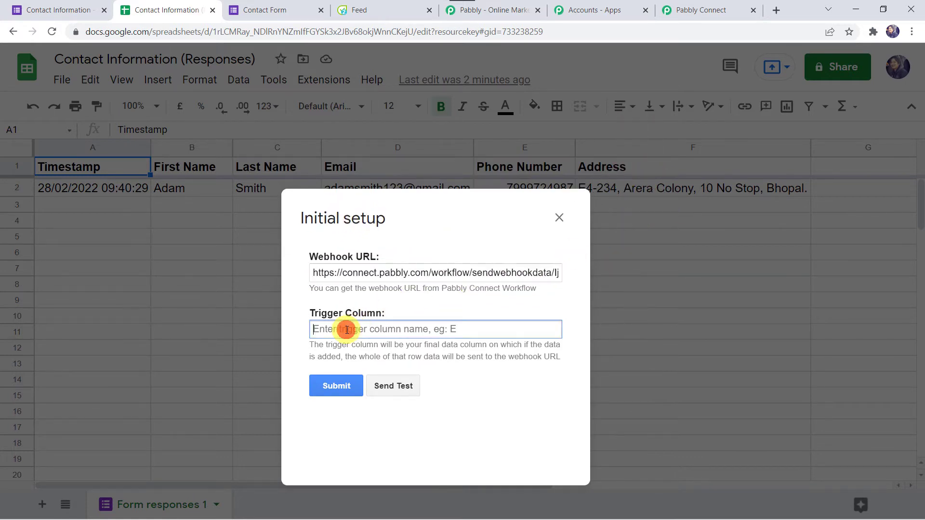
{"action": "type", "text": "F"}
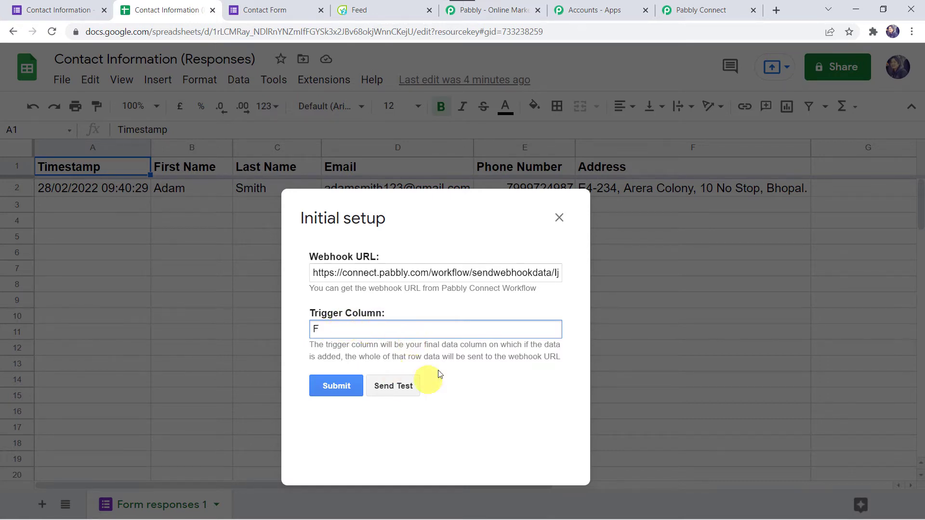
{"action": "left_click", "coordinate": [69, 4]}
{"action": "scroll", "coordinate": [48, 392], "scroll_direction": "down", "scroll_amount": 8}
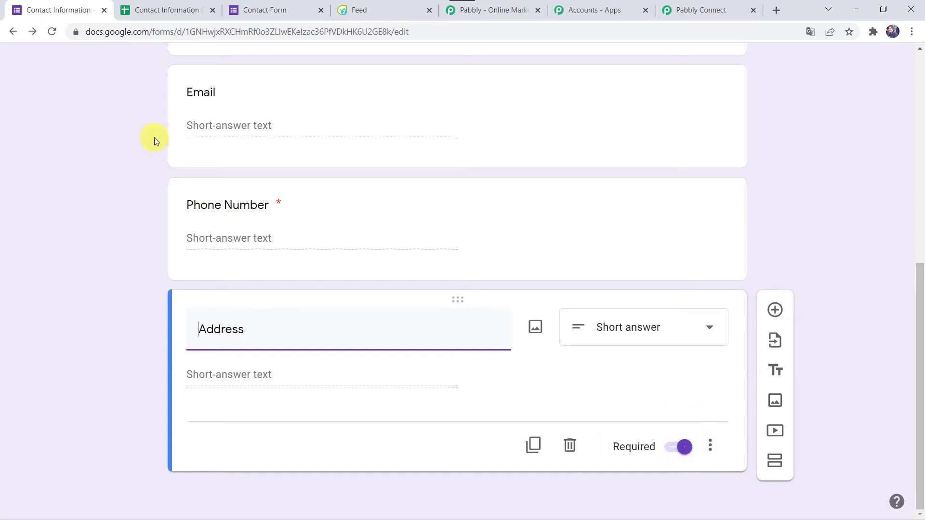
{"action": "left_click", "coordinate": [155, 9]}
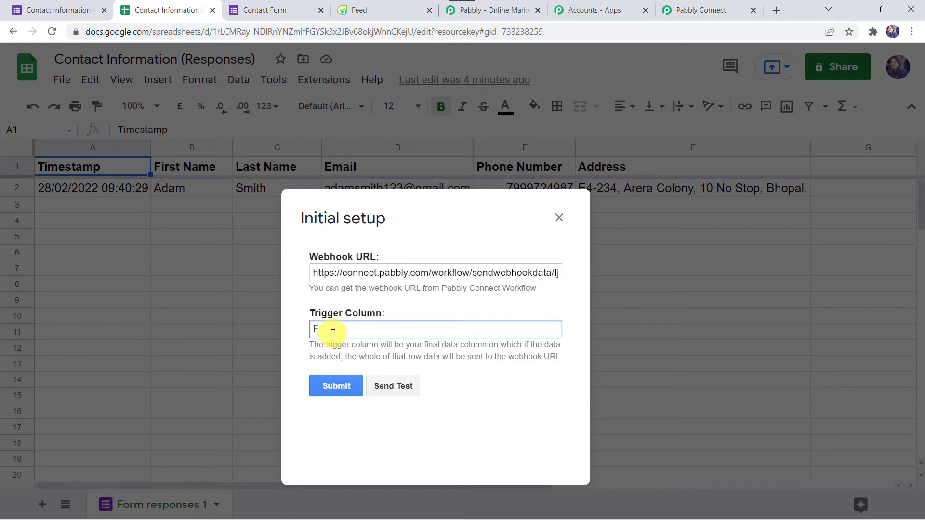
{"action": "left_click", "coordinate": [392, 388]}
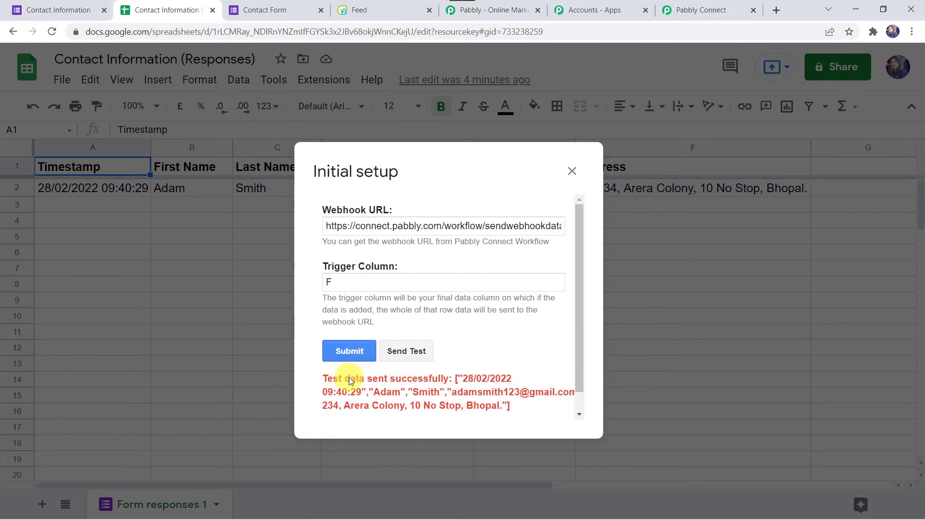
{"action": "left_click", "coordinate": [343, 352]}
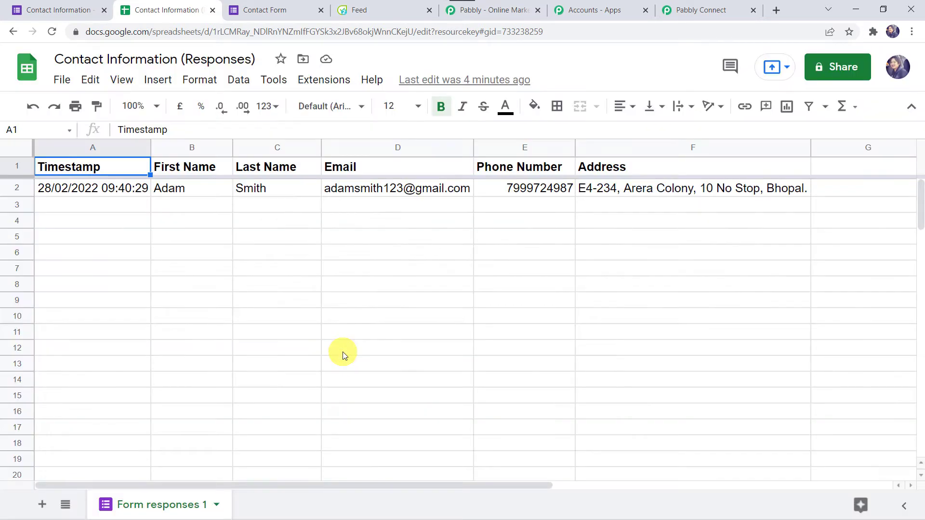
Enable Send On Event in the Pabbly Connect Webhooks extension menu.
{"action": "left_click", "coordinate": [319, 80]}
{"action": "mouse_move", "coordinate": [371, 80]}
{"action": "mouse_move", "coordinate": [324, 80]}
{"action": "mouse_move", "coordinate": [316, 228]}
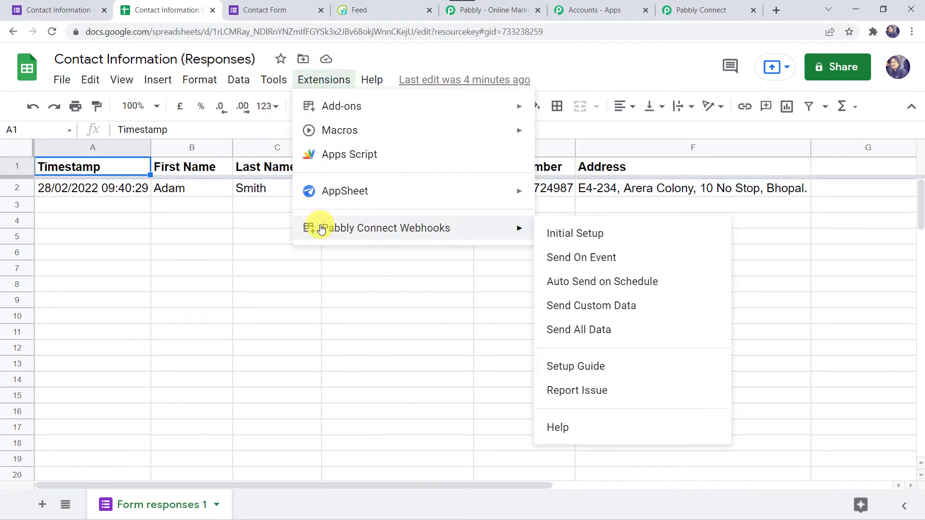
{"action": "left_click", "coordinate": [603, 260]}
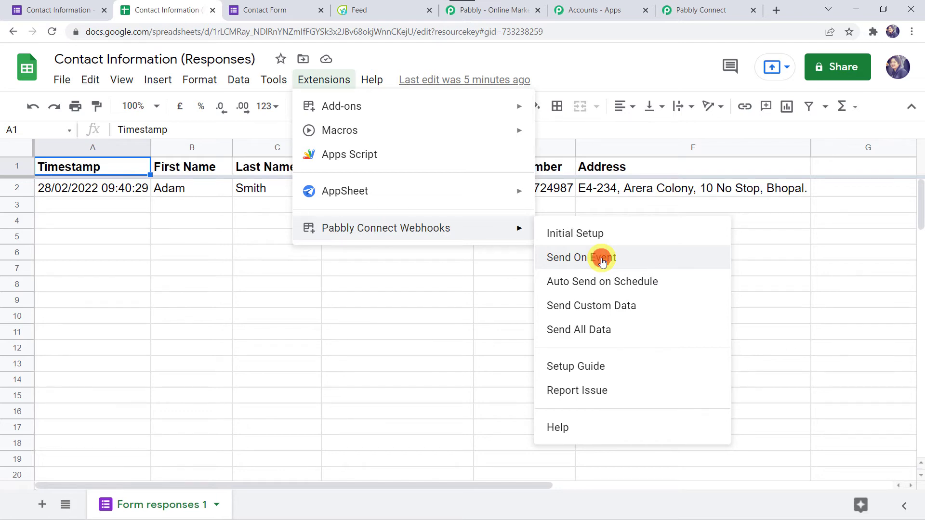
Confirm Send On Event is checked, then return to the Pabbly Connect workflow.
{"action": "left_click", "coordinate": [344, 81]}
{"action": "mouse_move", "coordinate": [479, 230]}
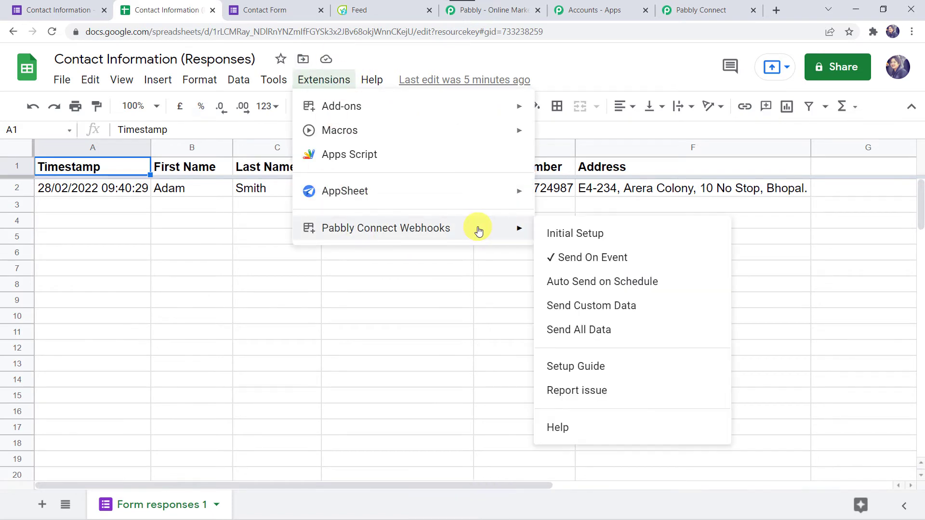
{"action": "left_click", "coordinate": [461, 287]}
{"action": "left_click", "coordinate": [692, 12]}
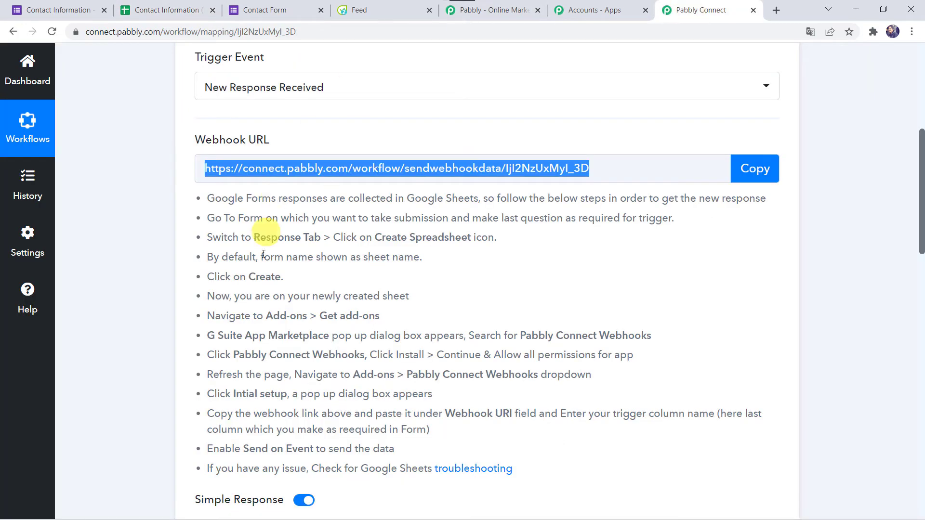
Scroll through the captured response values, Timestamp to RowIndex 2, down to the empty action step.
{"action": "scroll", "coordinate": [260, 299], "scroll_direction": "down", "scroll_amount": 6}
{"action": "scroll", "coordinate": [261, 298], "scroll_direction": "down", "scroll_amount": 3}
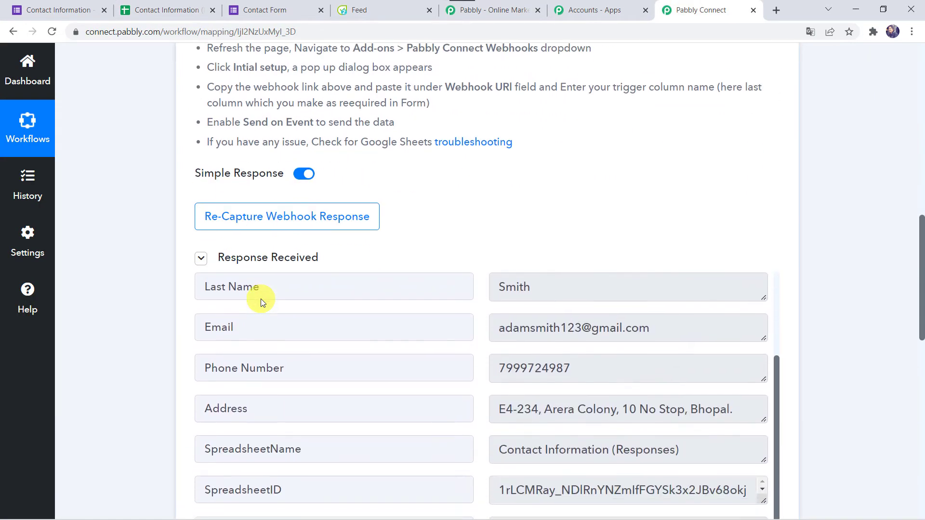
{"action": "scroll", "coordinate": [112, 339], "scroll_direction": "down", "scroll_amount": 4}
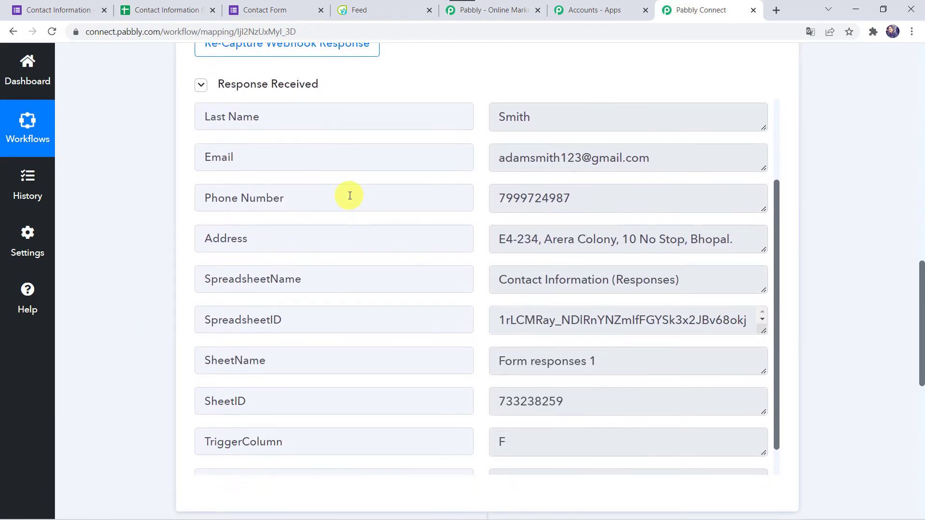
{"action": "scroll", "coordinate": [347, 196], "scroll_direction": "up", "scroll_amount": 3}
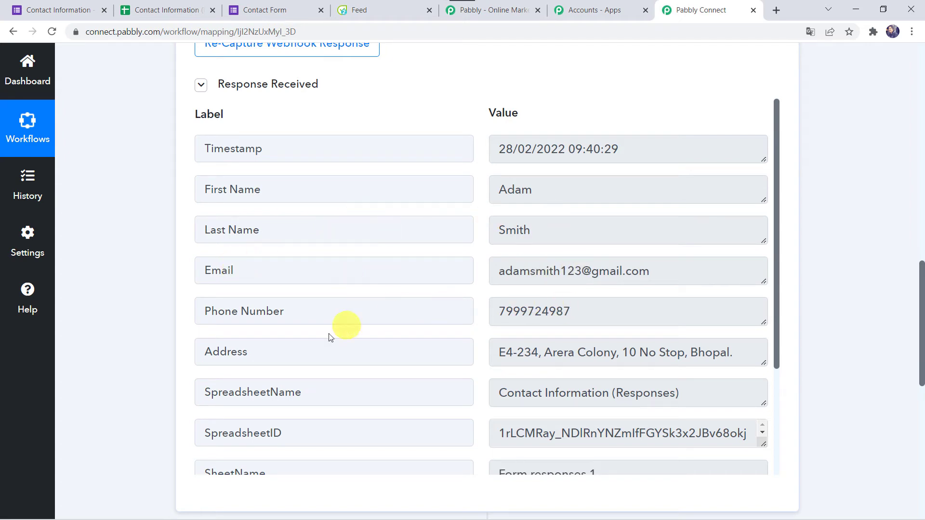
{"action": "scroll", "coordinate": [369, 348], "scroll_direction": "down", "scroll_amount": 1}
{"action": "scroll", "coordinate": [369, 348], "scroll_direction": "down", "scroll_amount": 3}
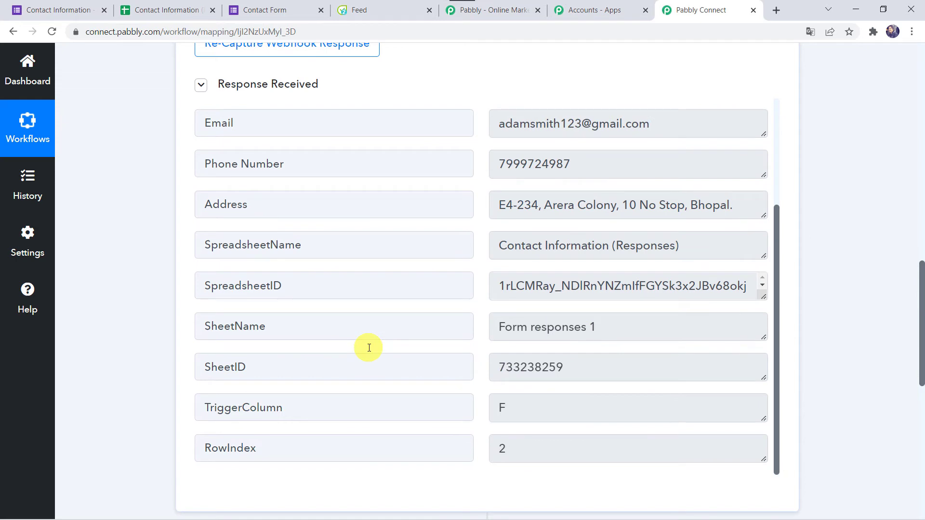
{"action": "scroll", "coordinate": [369, 348], "scroll_direction": "up", "scroll_amount": 4}
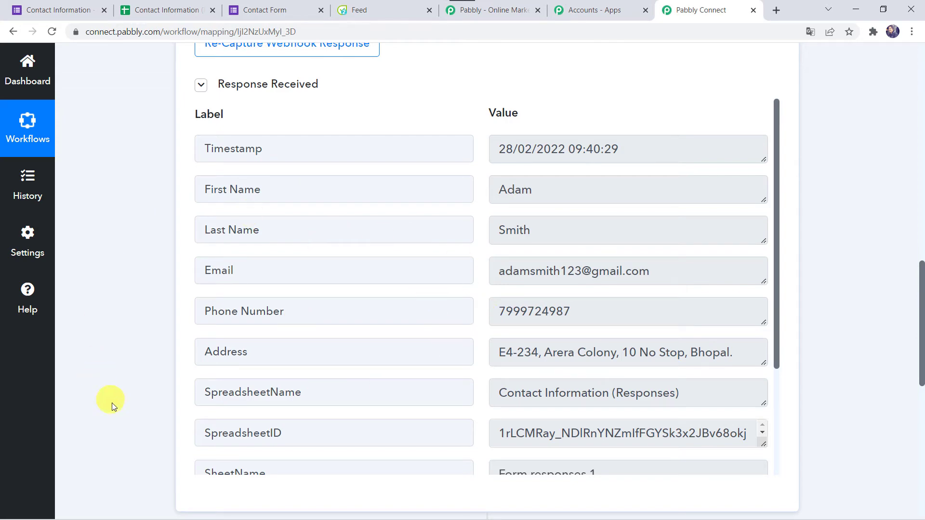
{"action": "scroll", "coordinate": [115, 419], "scroll_direction": "down", "scroll_amount": 1}
{"action": "scroll", "coordinate": [114, 417], "scroll_direction": "down", "scroll_amount": 2}
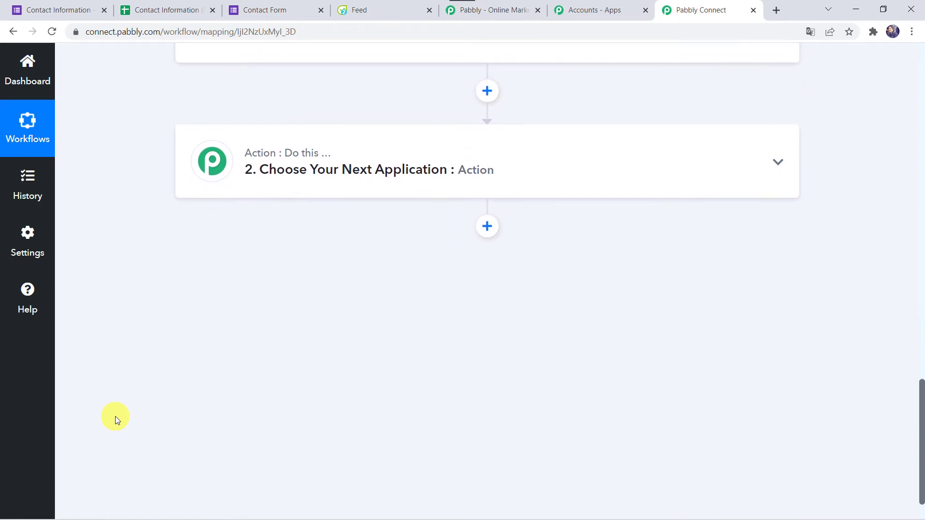
Set the action step's app to Flowlu by searching 'Flo'.
{"action": "left_click", "coordinate": [363, 174]}
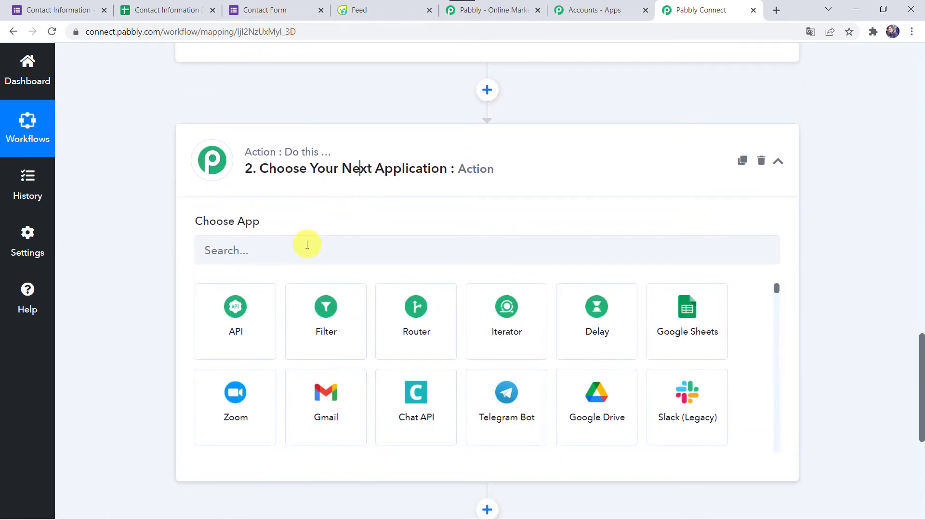
{"action": "left_click", "coordinate": [299, 254]}
{"action": "type", "text": "Flo"}
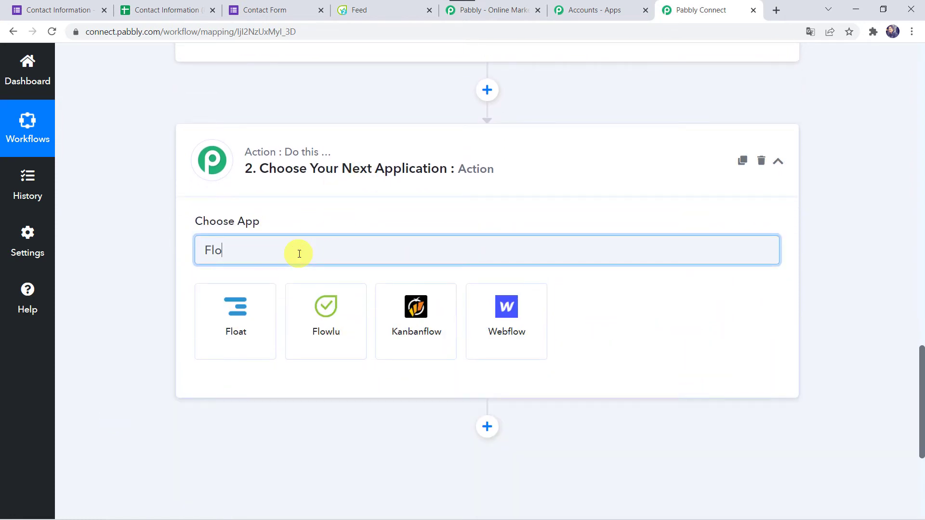
{"action": "left_click", "coordinate": [348, 337]}
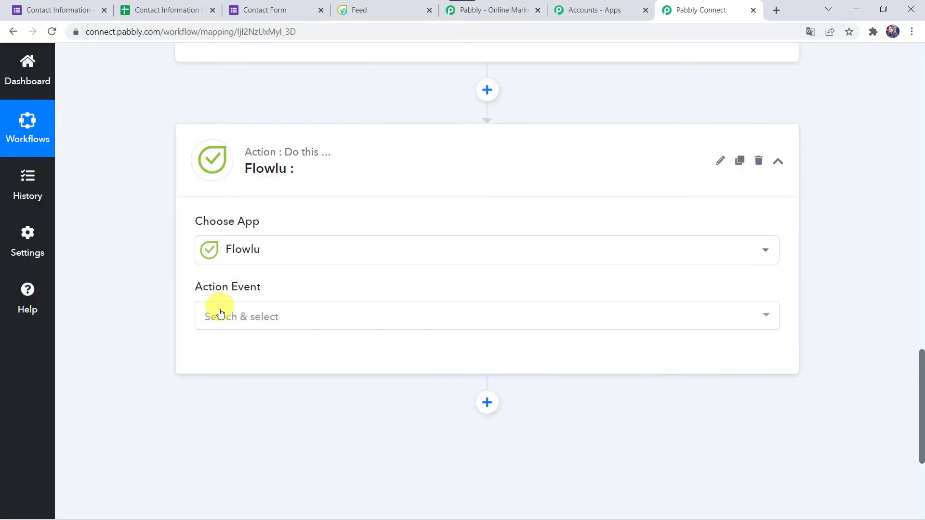
Choose Create CRM Account (Contact) as the Flowlu action event and begin connecting.
{"action": "left_click", "coordinate": [220, 314]}
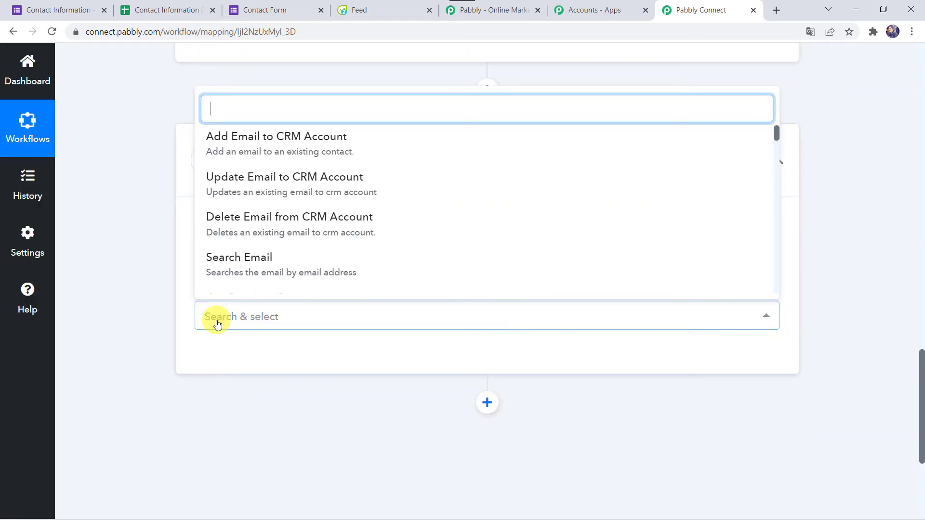
{"action": "type", "text": "cre"}
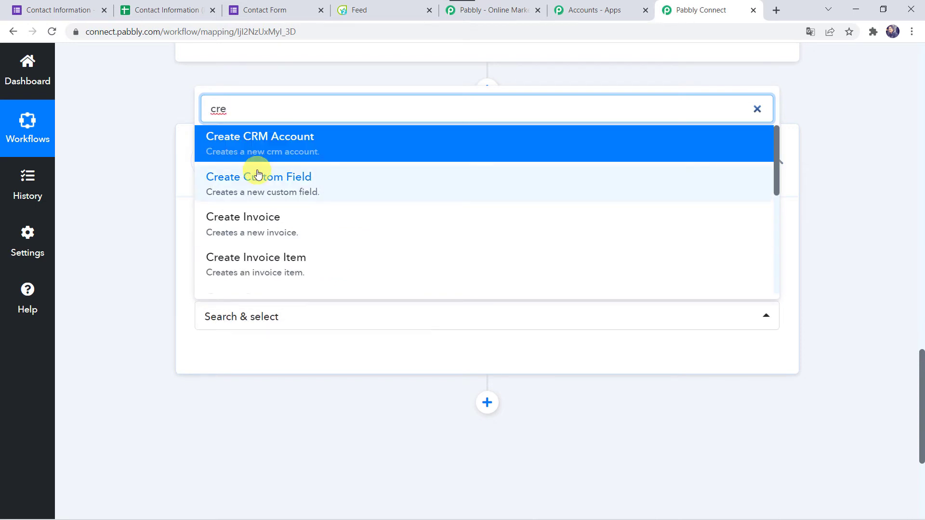
{"action": "scroll", "coordinate": [258, 176], "scroll_direction": "down", "scroll_amount": 3}
{"action": "scroll", "coordinate": [277, 214], "scroll_direction": "down", "scroll_amount": 2}
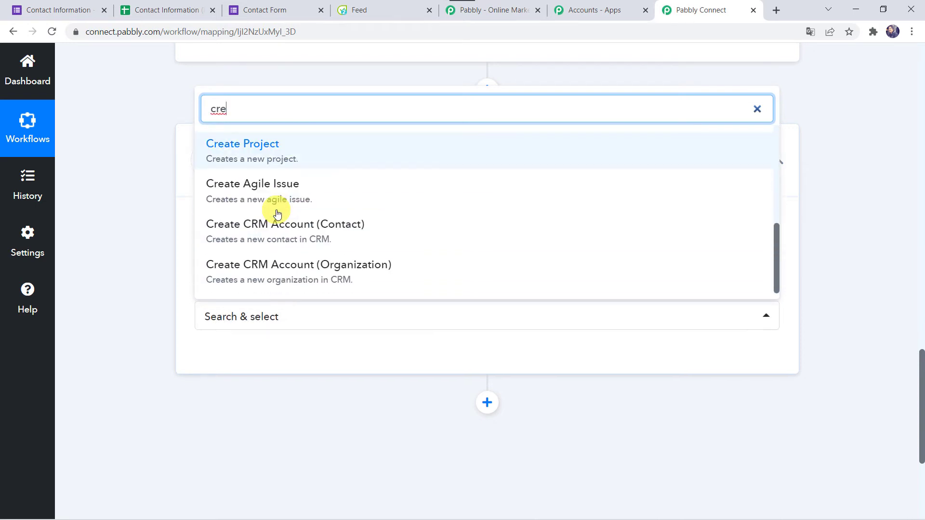
{"action": "left_click", "coordinate": [321, 233]}
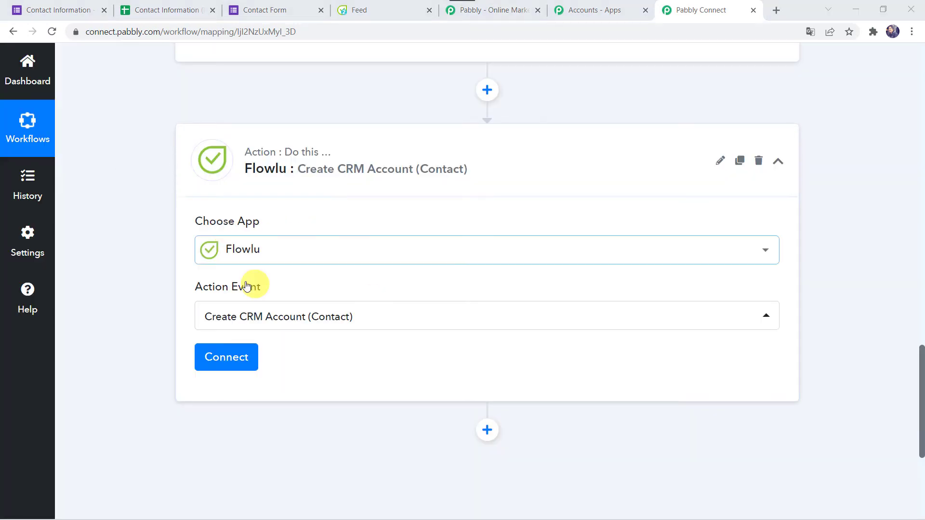
{"action": "left_click", "coordinate": [223, 358]}
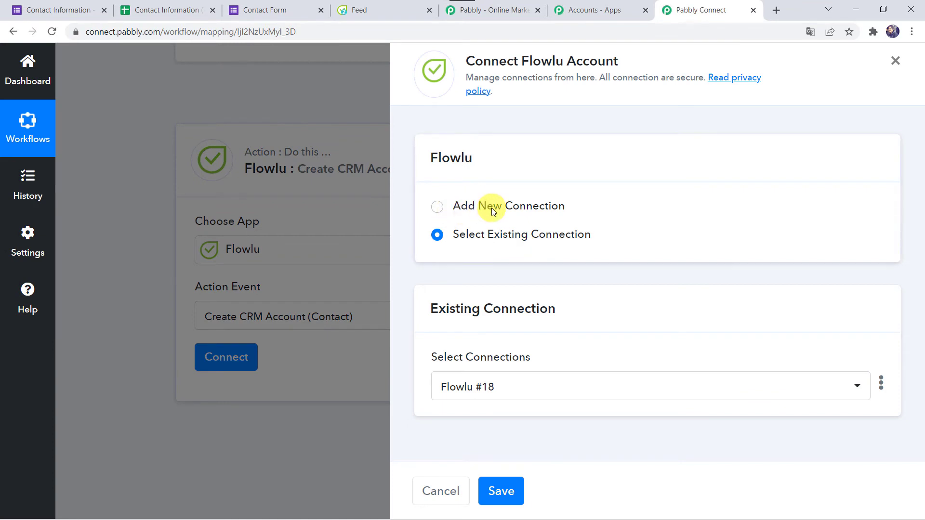
Add a new Flowlu connection showing API Key and Account URL fields, then go to Flowlu's Feed.
{"action": "left_click", "coordinate": [492, 208]}
{"action": "scroll", "coordinate": [530, 329], "scroll_direction": "down", "scroll_amount": 4}
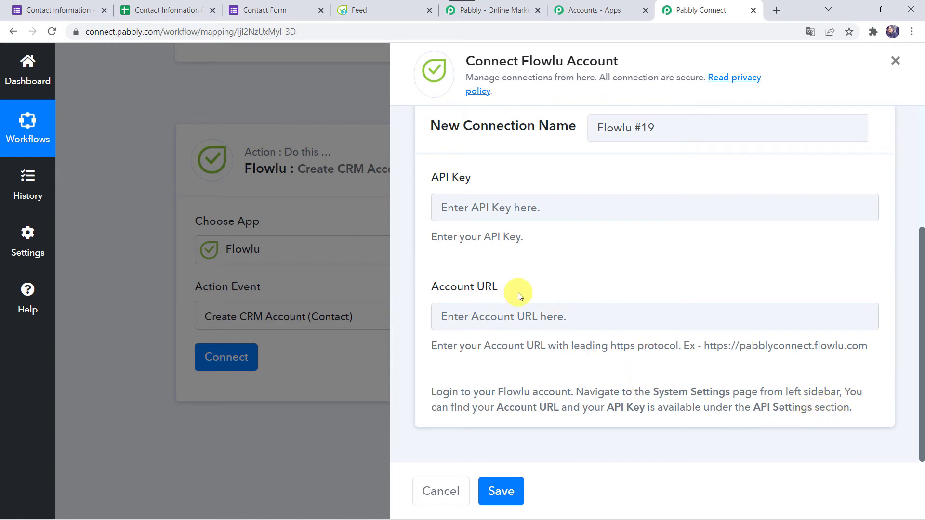
{"action": "left_click", "coordinate": [384, 8]}
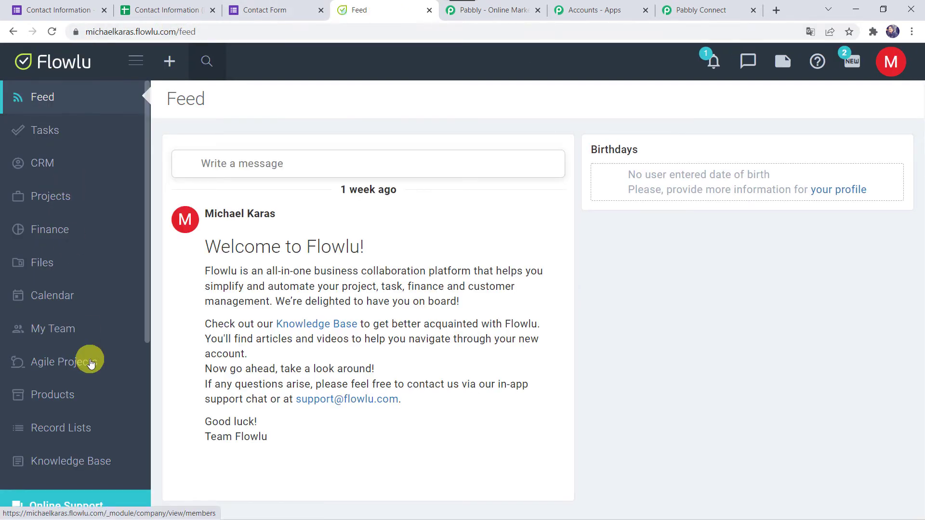
In Flowlu's API Settings, create an API key 'Google Forms Integration' with CRM permission.
{"action": "scroll", "coordinate": [47, 439], "scroll_direction": "down", "scroll_amount": 4}
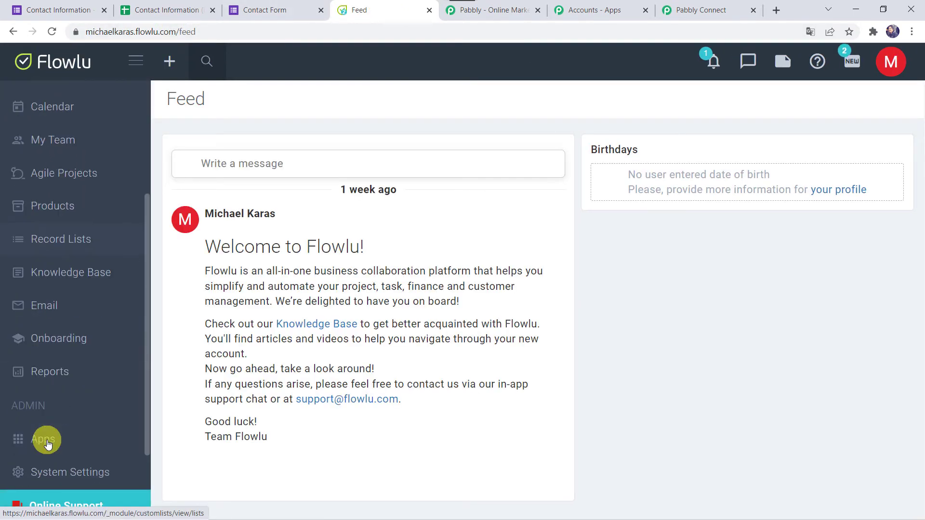
{"action": "scroll", "coordinate": [46, 439], "scroll_direction": "down", "scroll_amount": 3}
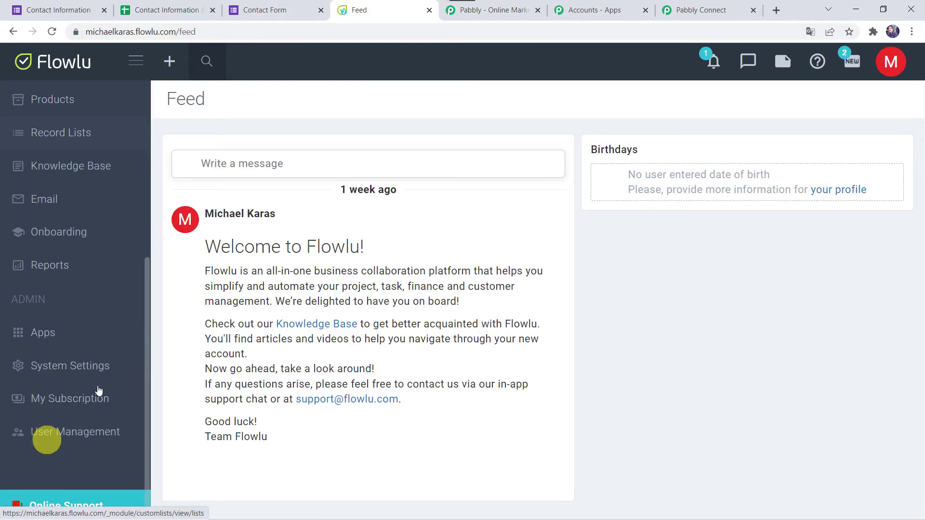
{"action": "left_click", "coordinate": [72, 372]}
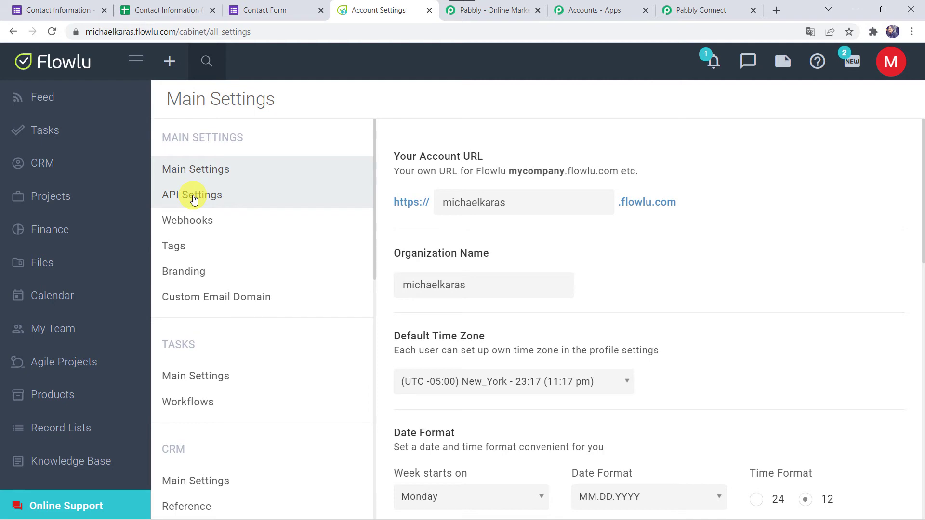
{"action": "left_click", "coordinate": [193, 199]}
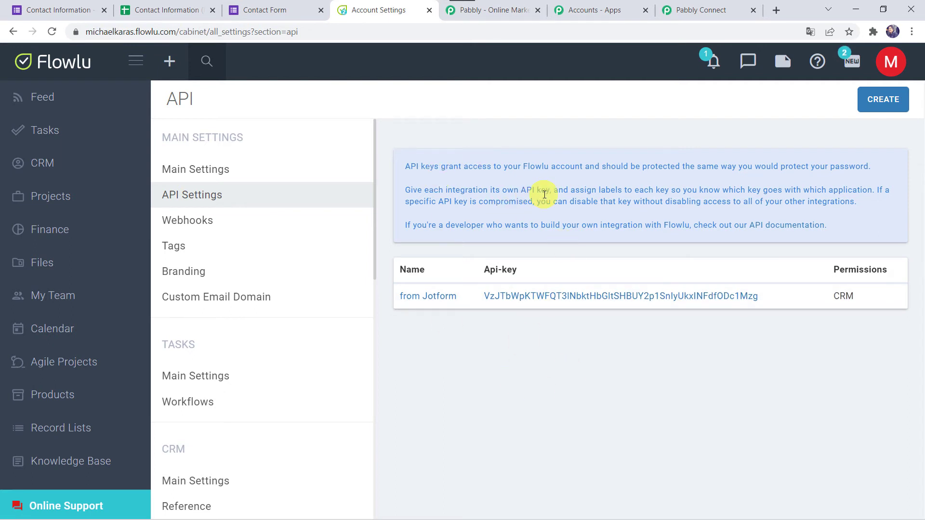
{"action": "left_click", "coordinate": [876, 101]}
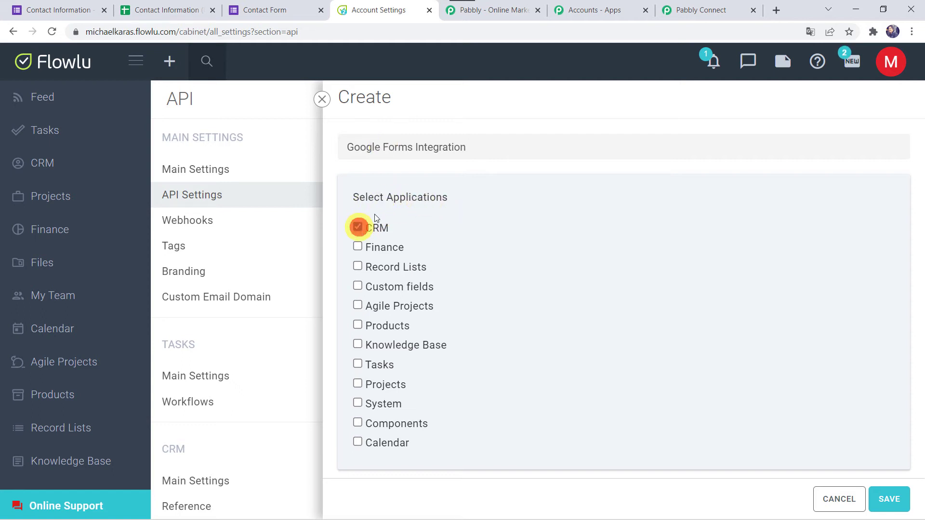
{"action": "left_click", "coordinate": [900, 503]}
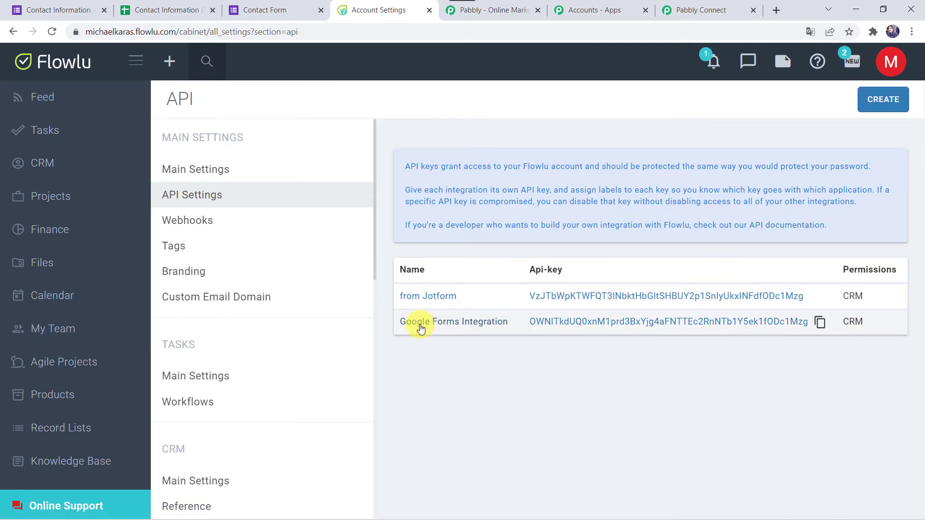
Copy the new API key into Pabbly Connect's API Key field.
{"action": "left_click", "coordinate": [820, 323]}
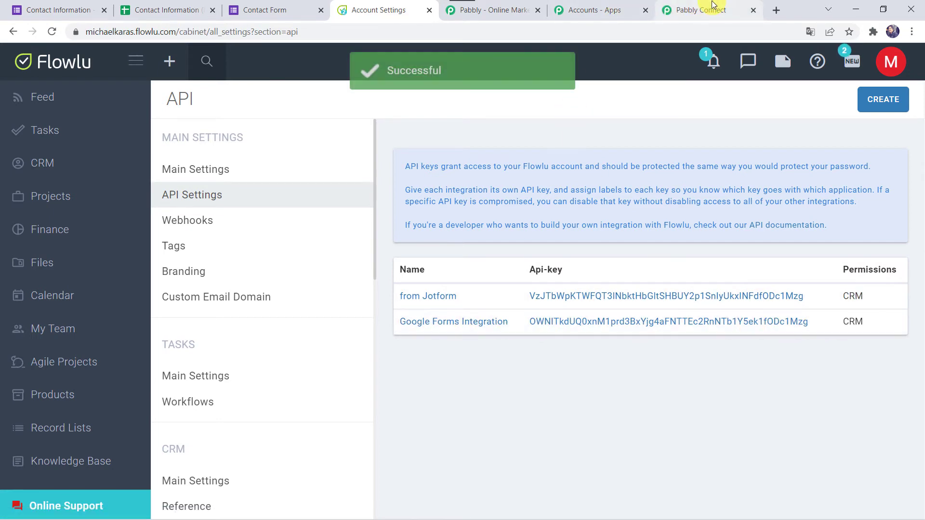
{"action": "left_click", "coordinate": [709, 7]}
{"action": "right_click", "coordinate": [476, 201]}
{"action": "left_click", "coordinate": [495, 299]}
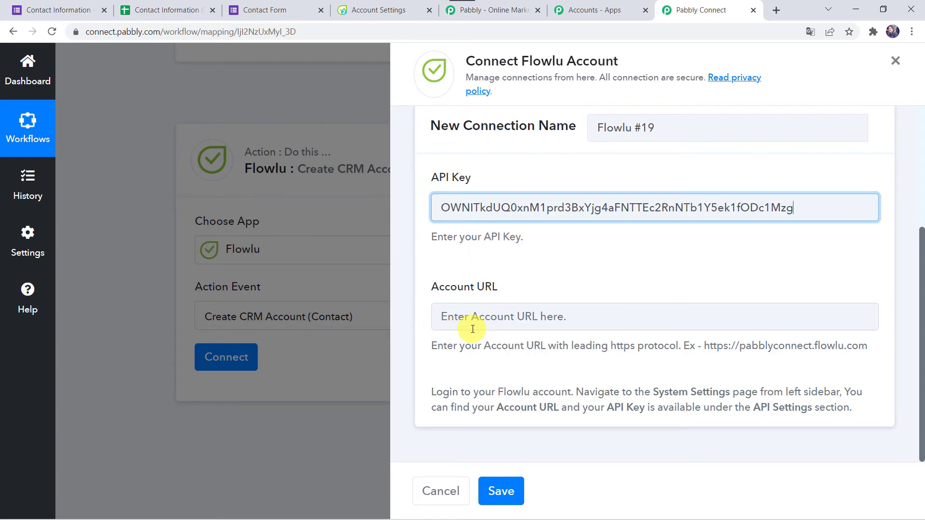
Copy the Flowlu account's base web address from the address bar and return to Pabbly Connect.
{"action": "left_click", "coordinate": [380, 6]}
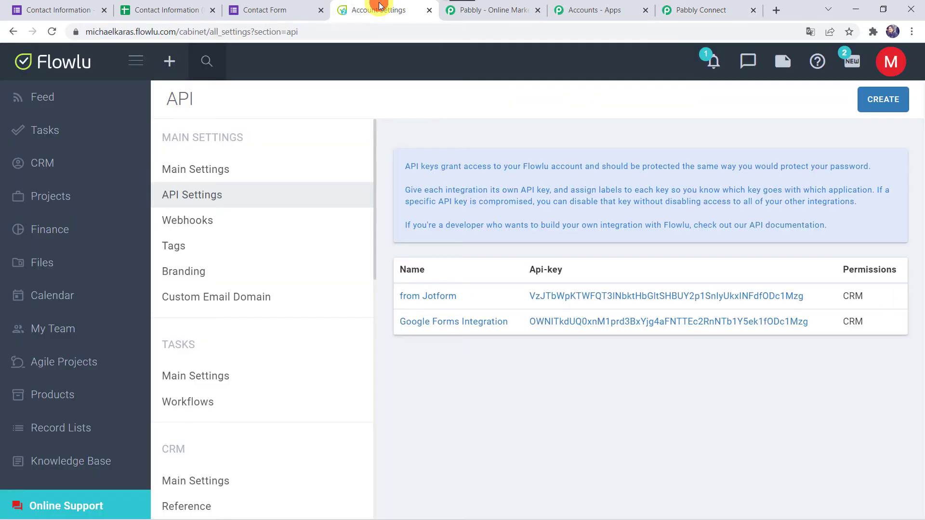
{"action": "left_click", "coordinate": [187, 32]}
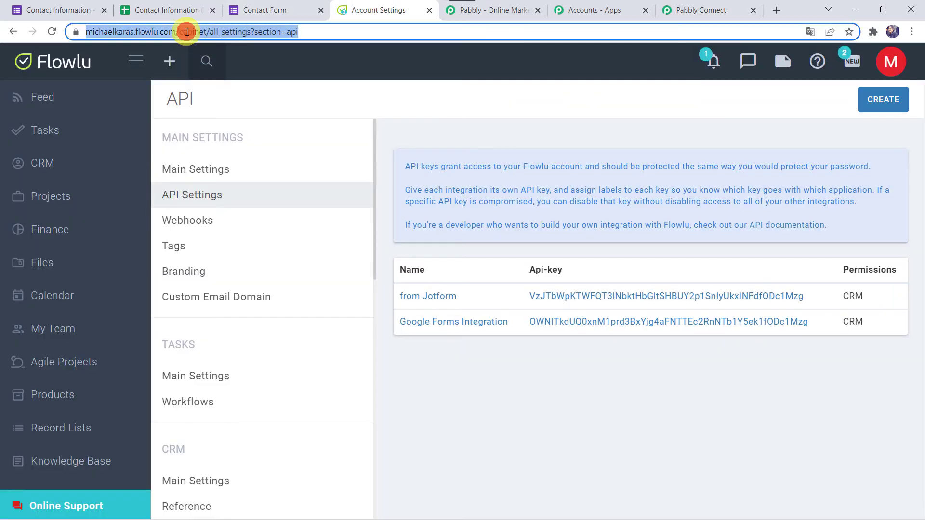
{"action": "left_click", "coordinate": [178, 31]}
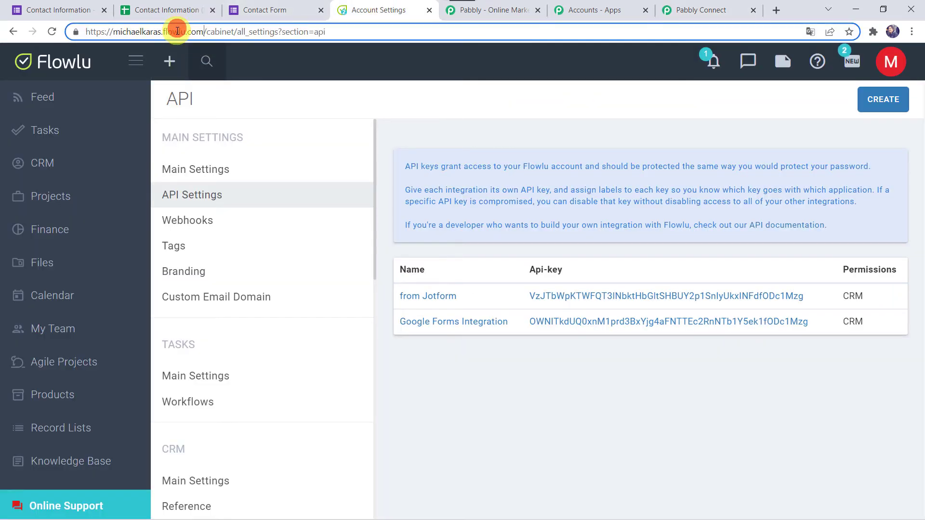
{"action": "key", "text": "shift+End"}
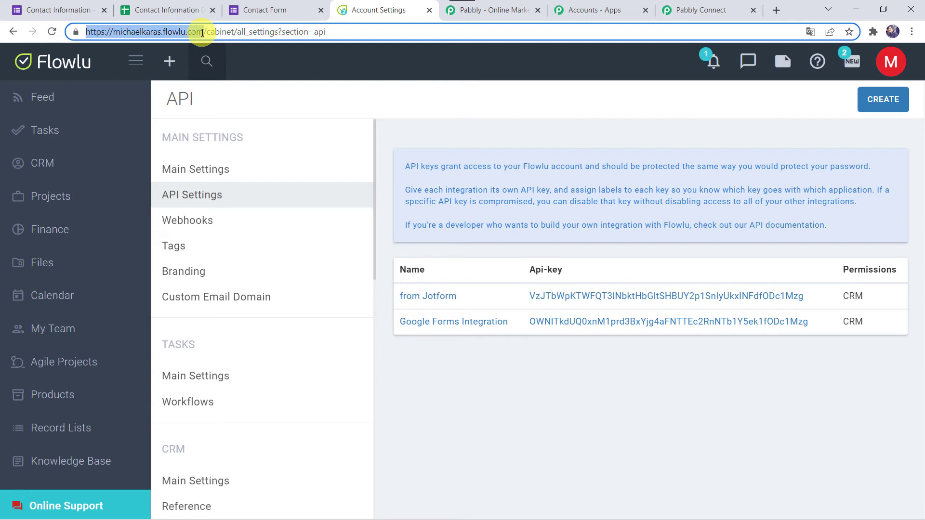
{"action": "right_click", "coordinate": [190, 36]}
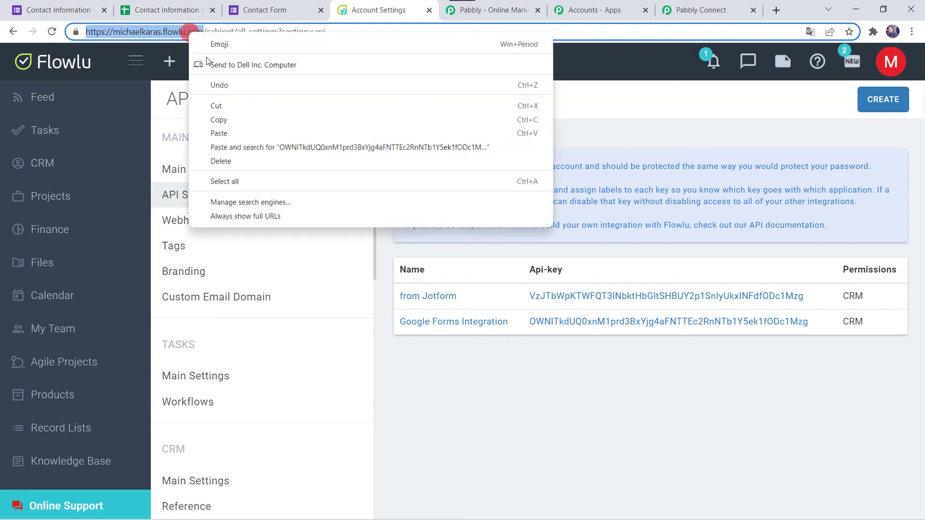
{"action": "left_click", "coordinate": [209, 120]}
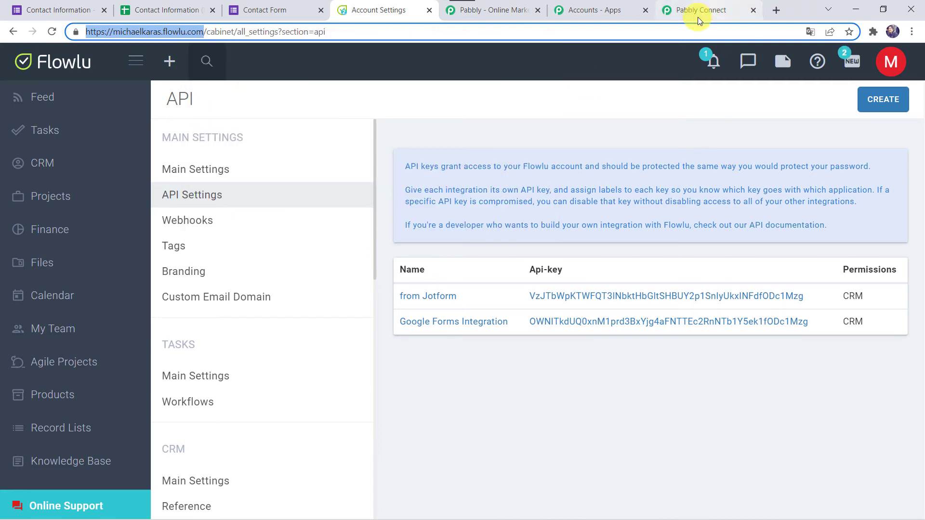
{"action": "left_click", "coordinate": [690, 7]}
Paste the Flowlu account URL without its trailing slash and save the connection.
{"action": "left_click", "coordinate": [506, 311]}
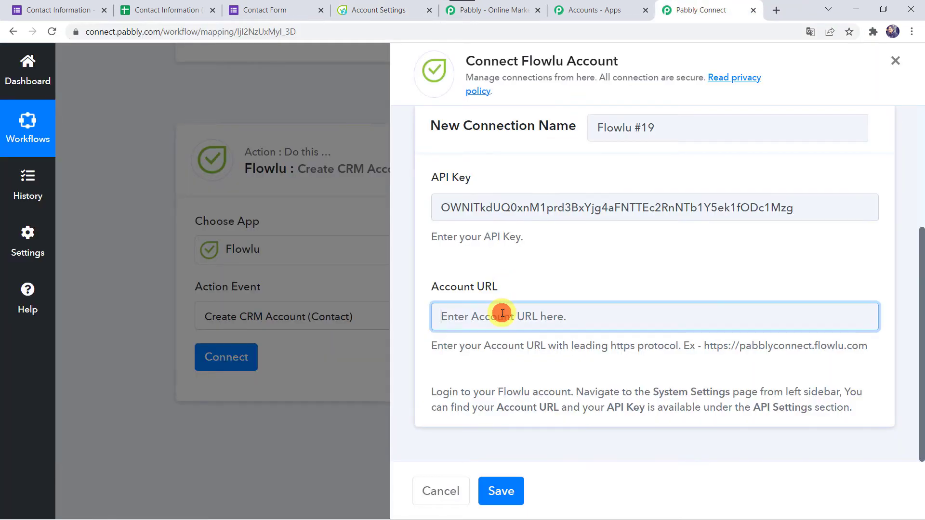
{"action": "right_click", "coordinate": [503, 312]}
{"action": "left_click", "coordinate": [531, 215]}
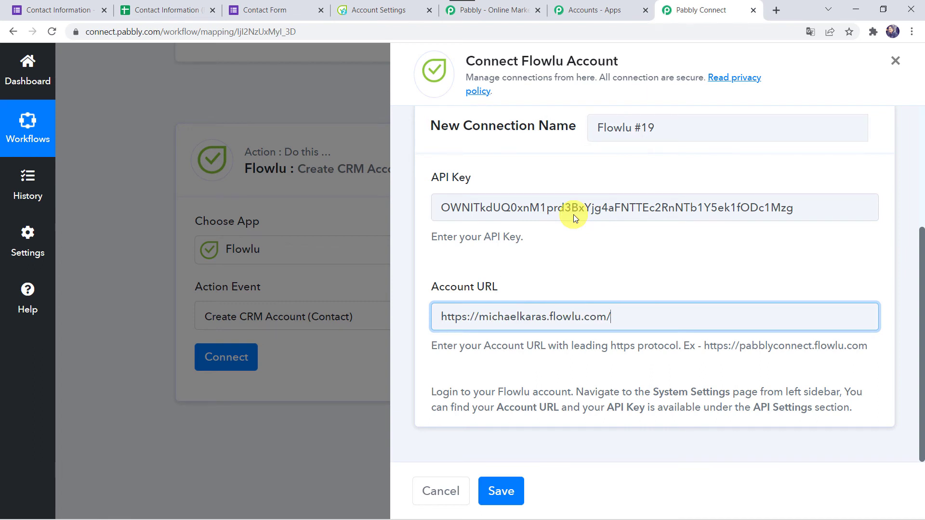
{"action": "key", "text": "BackSpace"}
{"action": "left_click", "coordinate": [492, 500]}
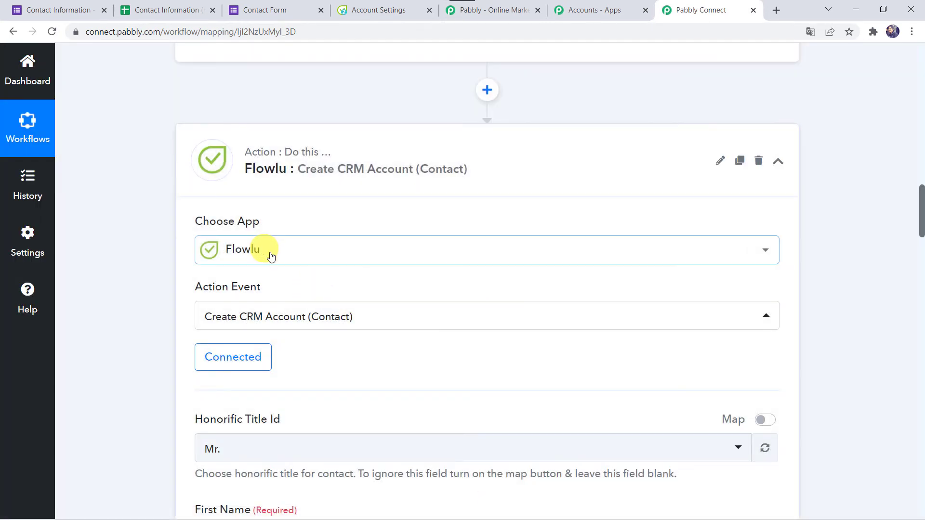
{"action": "scroll", "coordinate": [347, 355], "scroll_direction": "down", "scroll_amount": 3}
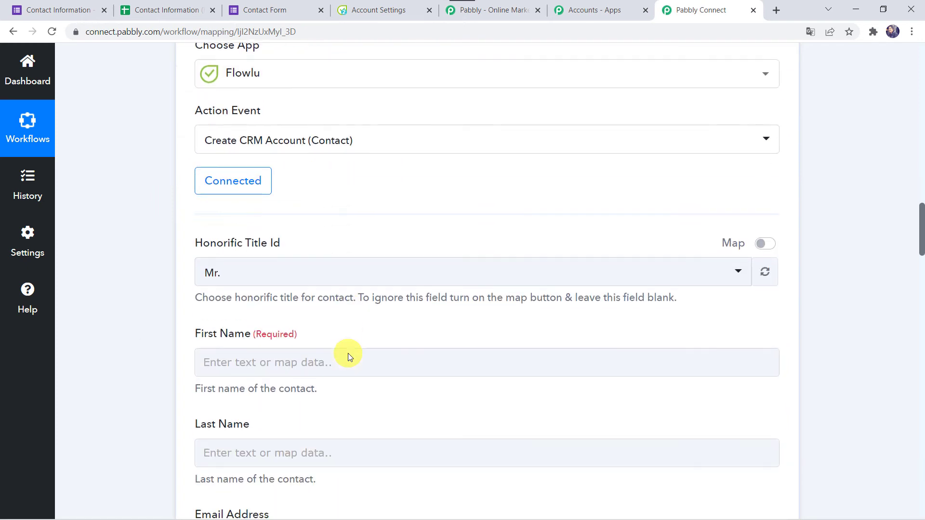
{"action": "scroll", "coordinate": [348, 354], "scroll_direction": "down", "scroll_amount": 1}
{"action": "left_click", "coordinate": [232, 236]}
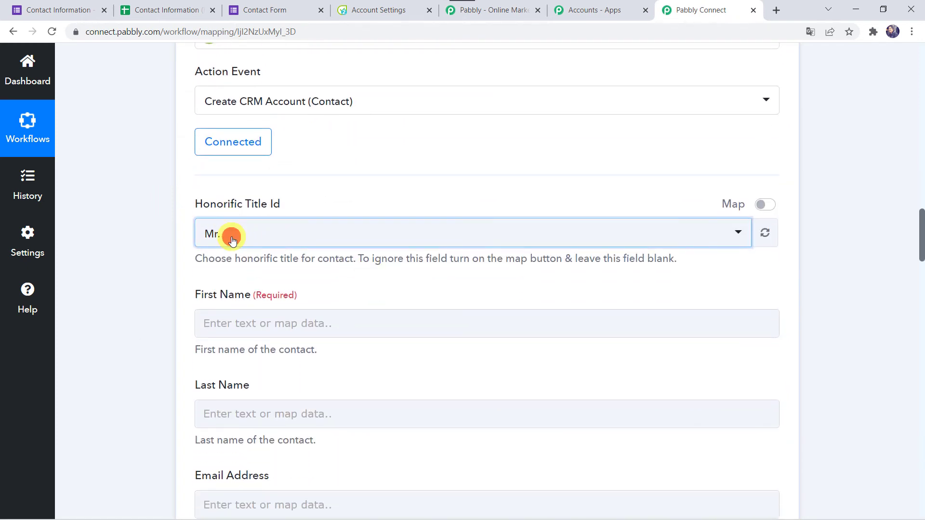
{"action": "left_click", "coordinate": [210, 301]}
{"action": "scroll", "coordinate": [167, 207], "scroll_direction": "up", "scroll_amount": 12}
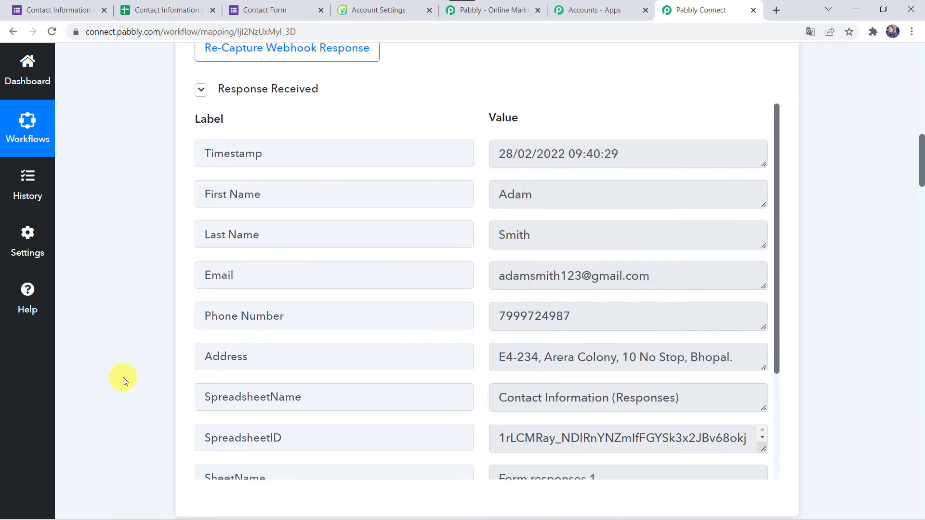
{"action": "scroll", "coordinate": [124, 377], "scroll_direction": "down", "scroll_amount": 12}
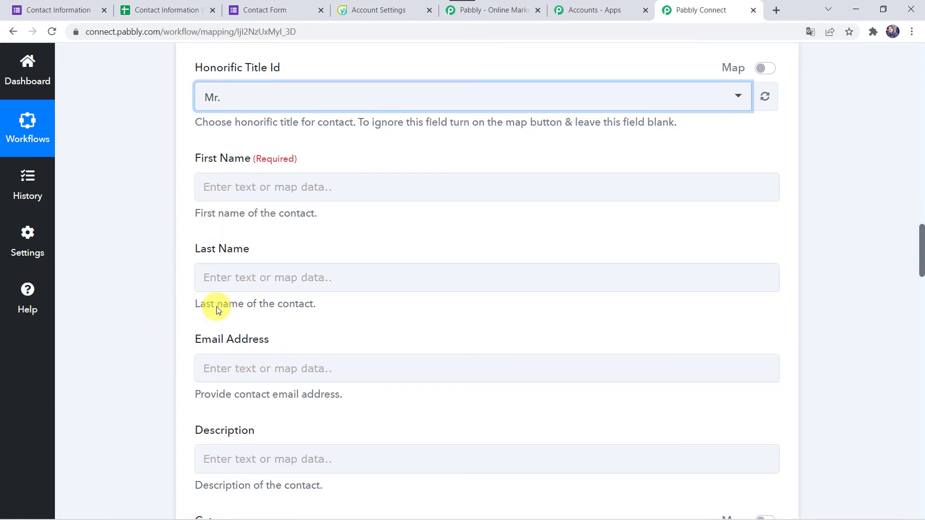
{"action": "scroll", "coordinate": [192, 389], "scroll_direction": "up", "scroll_amount": 12}
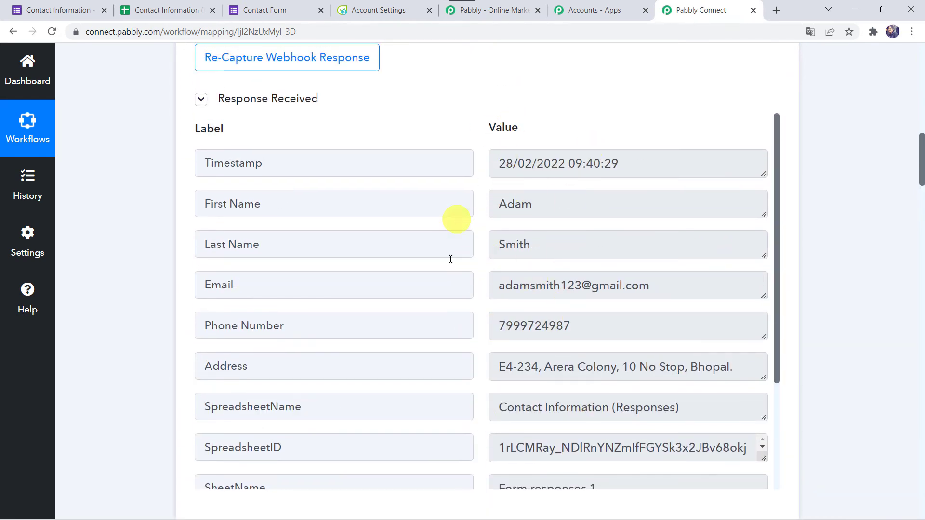
{"action": "scroll", "coordinate": [142, 464], "scroll_direction": "down", "scroll_amount": 12}
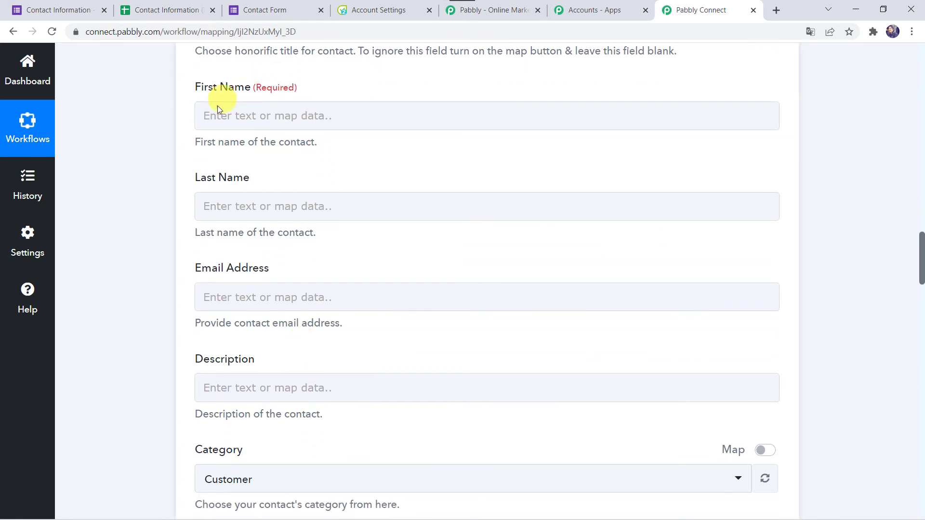
Map the form's First Name and Last Name answers into the contact's name fields.
{"action": "left_click", "coordinate": [212, 113]}
{"action": "left_click", "coordinate": [257, 213]}
{"action": "left_click", "coordinate": [295, 295]}
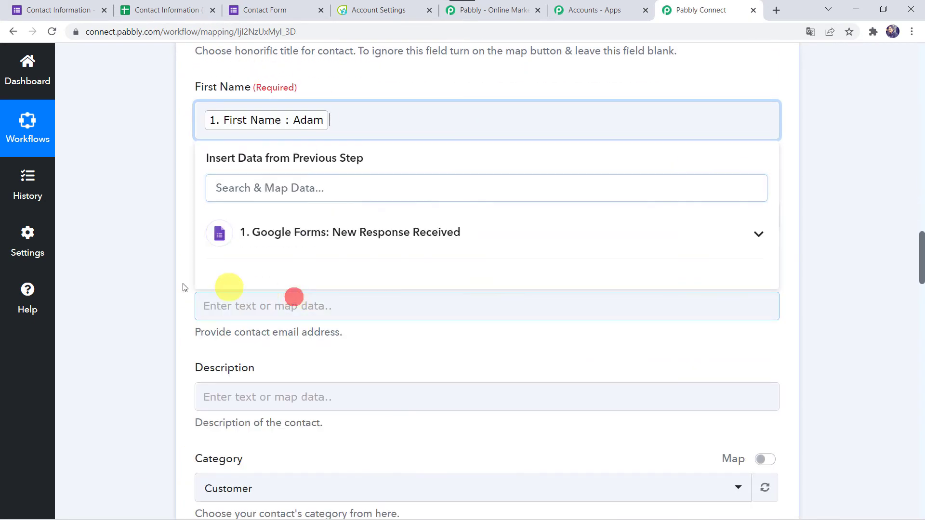
{"action": "left_click", "coordinate": [131, 285]}
{"action": "left_click", "coordinate": [213, 216]}
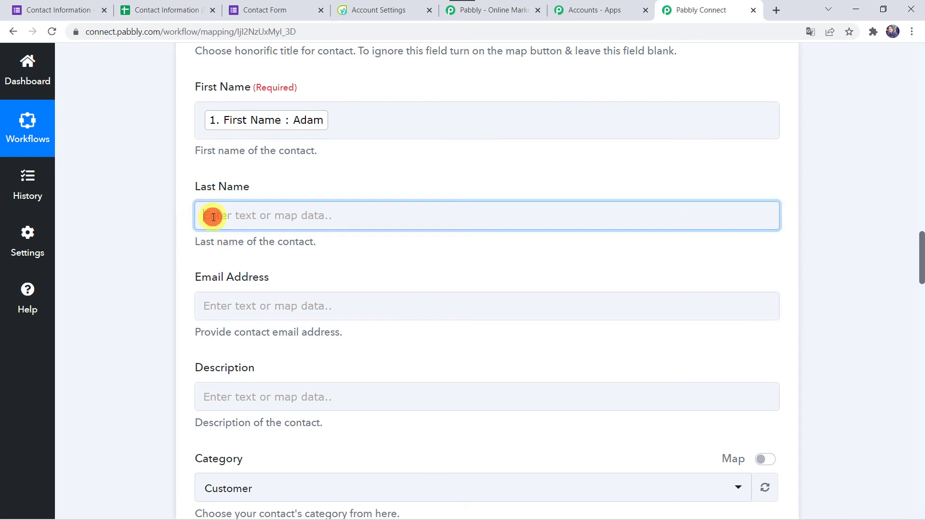
{"action": "left_click", "coordinate": [263, 323]}
{"action": "left_click", "coordinate": [291, 424]}
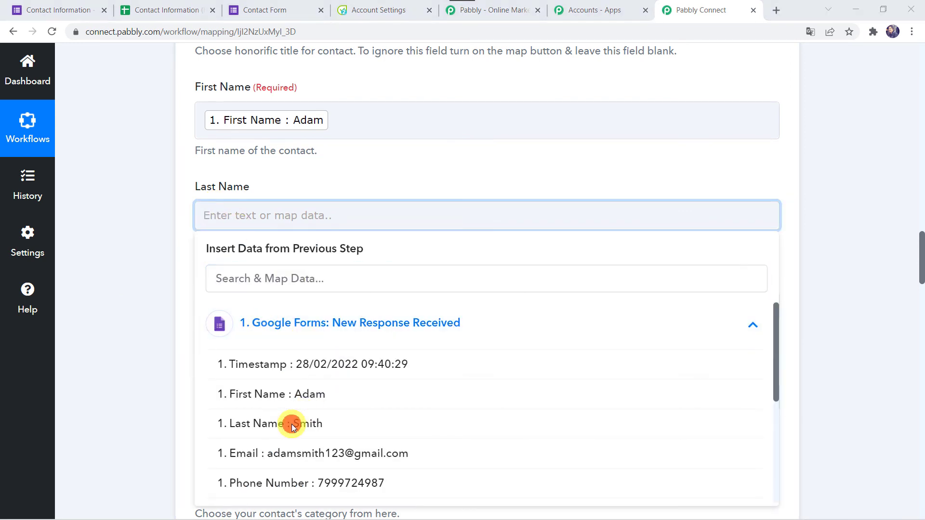
{"action": "left_click", "coordinate": [238, 424]}
{"action": "left_click", "coordinate": [117, 372]}
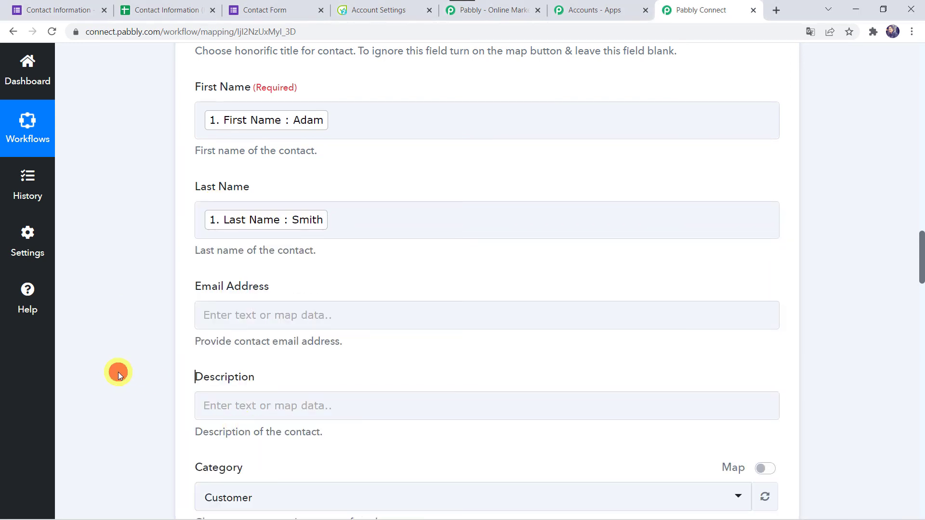
Map the form's Email answer into the Email Address field.
{"action": "scroll", "coordinate": [117, 372], "scroll_direction": "down", "scroll_amount": 4}
{"action": "left_click", "coordinate": [244, 117]}
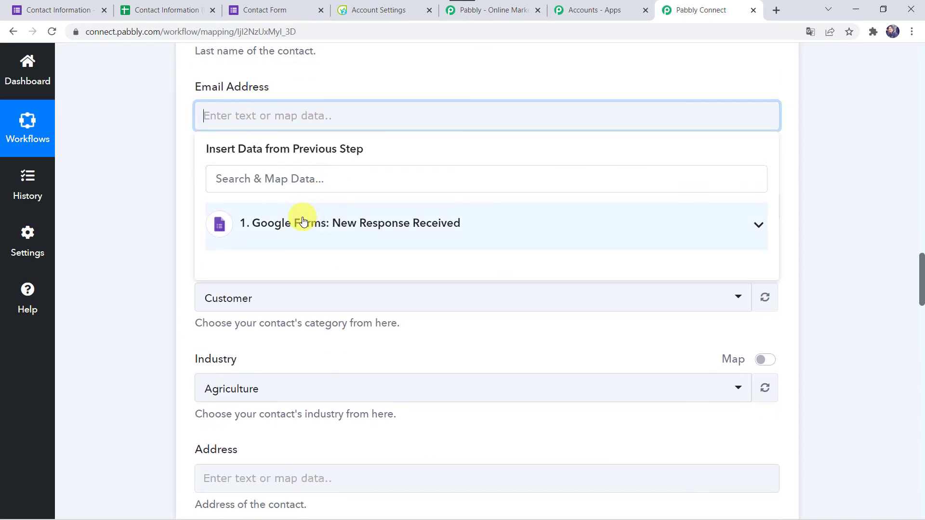
{"action": "left_click", "coordinate": [303, 219]}
{"action": "left_click", "coordinate": [363, 356]}
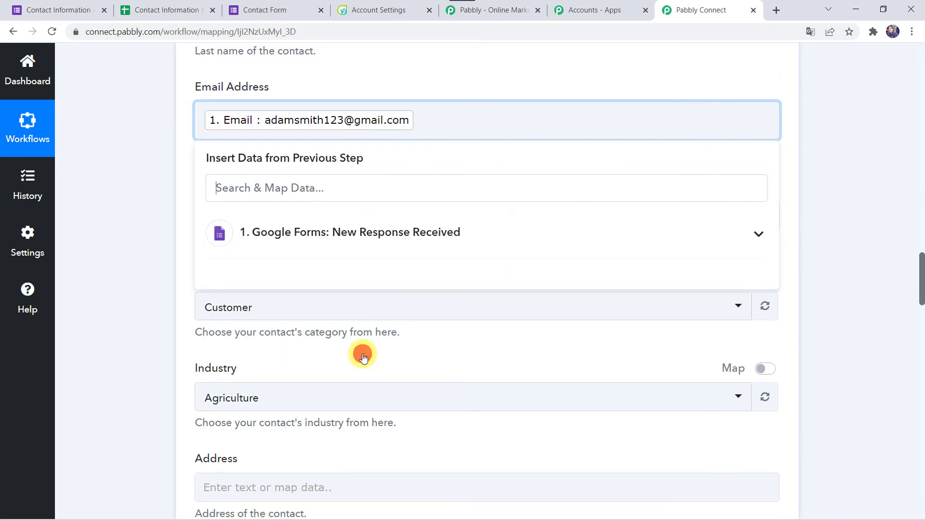
{"action": "left_click", "coordinate": [117, 265]}
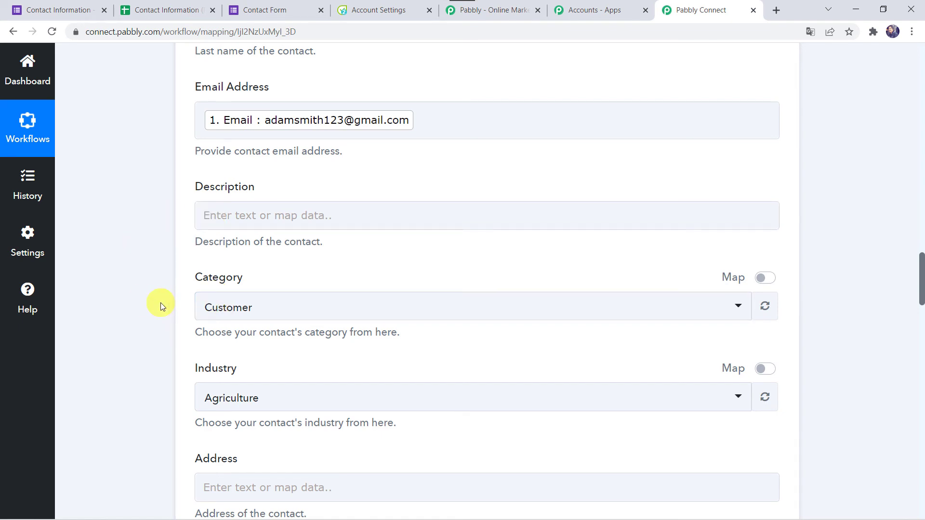
Leave the contact category set to Customer.
{"action": "scroll", "coordinate": [159, 304], "scroll_direction": "down", "scroll_amount": 2}
{"action": "left_click", "coordinate": [225, 218]}
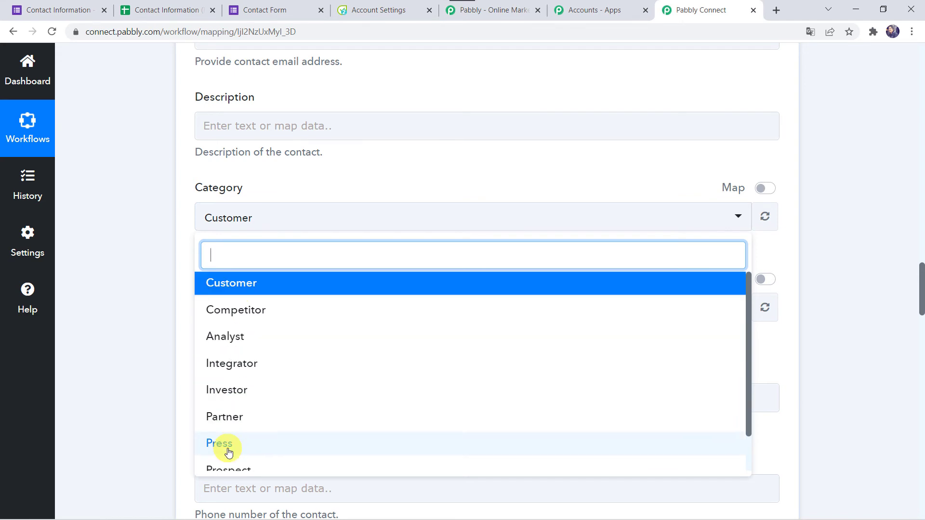
{"action": "scroll", "coordinate": [228, 450], "scroll_direction": "down", "scroll_amount": 2}
{"action": "scroll", "coordinate": [228, 450], "scroll_direction": "up", "scroll_amount": 2}
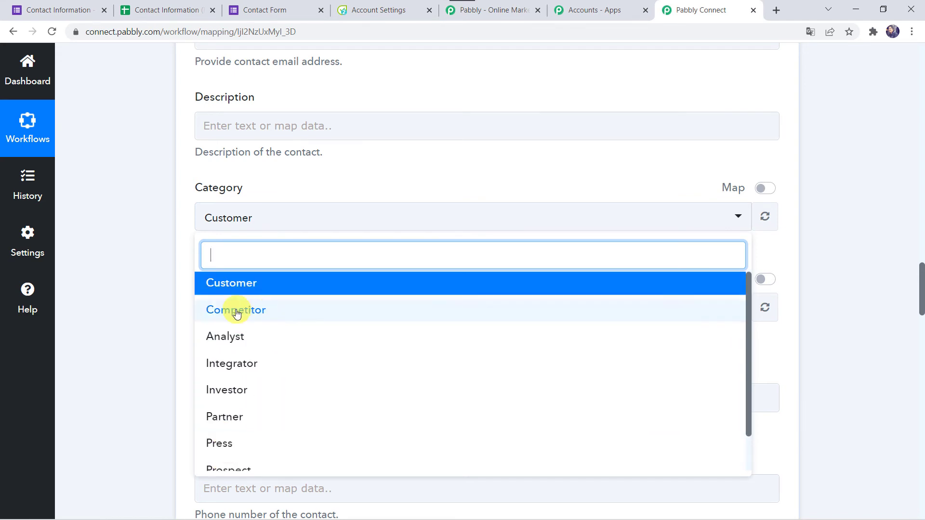
{"action": "left_click", "coordinate": [153, 304]}
Set the contact's industry to Technology.
{"action": "scroll", "coordinate": [153, 303], "scroll_direction": "down", "scroll_amount": 2}
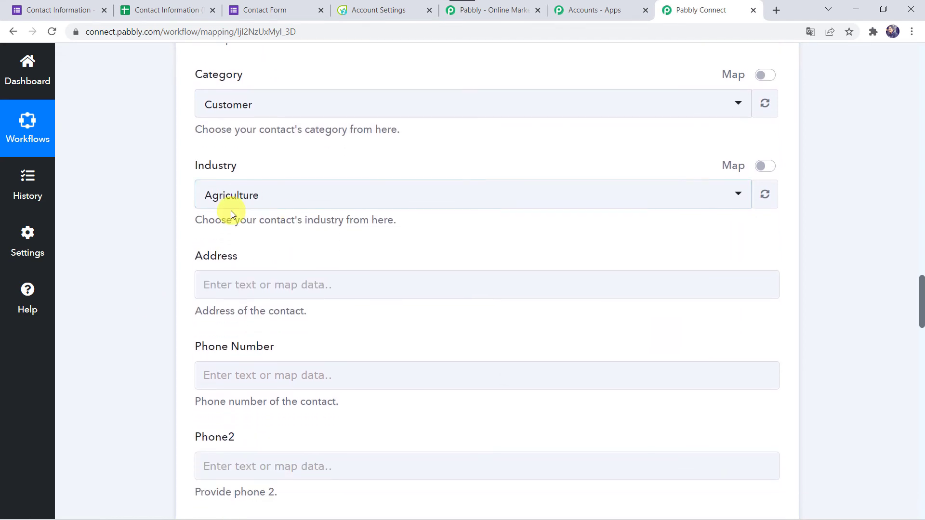
{"action": "left_click", "coordinate": [231, 205]}
{"action": "type", "text": "te"}
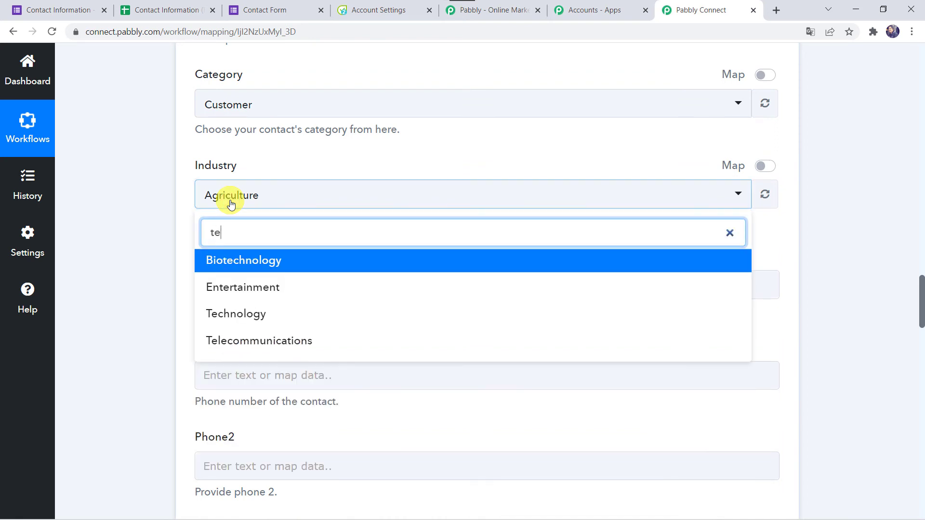
{"action": "left_click", "coordinate": [237, 316]}
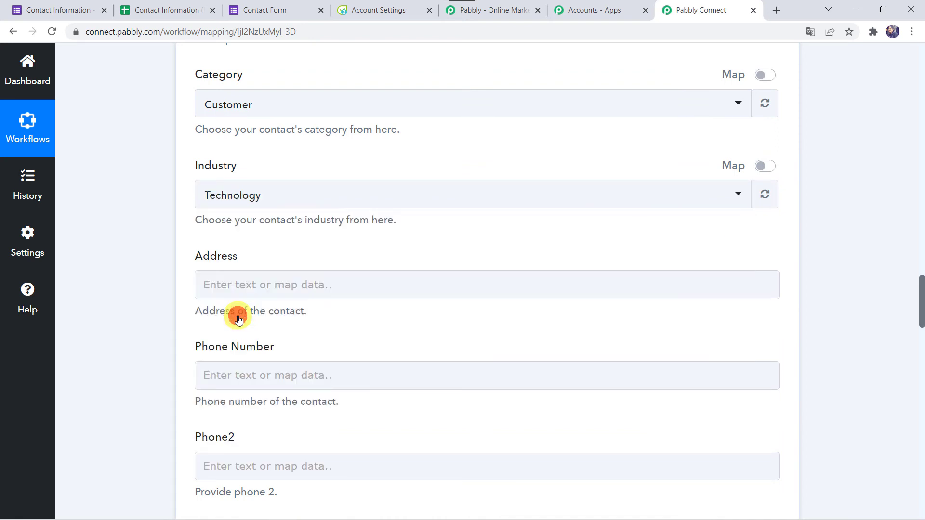
{"action": "left_click", "coordinate": [184, 316]}
{"action": "scroll", "coordinate": [184, 316], "scroll_direction": "down", "scroll_amount": 1}
Map the form's Address answer into the Address field.
{"action": "left_click", "coordinate": [218, 238]}
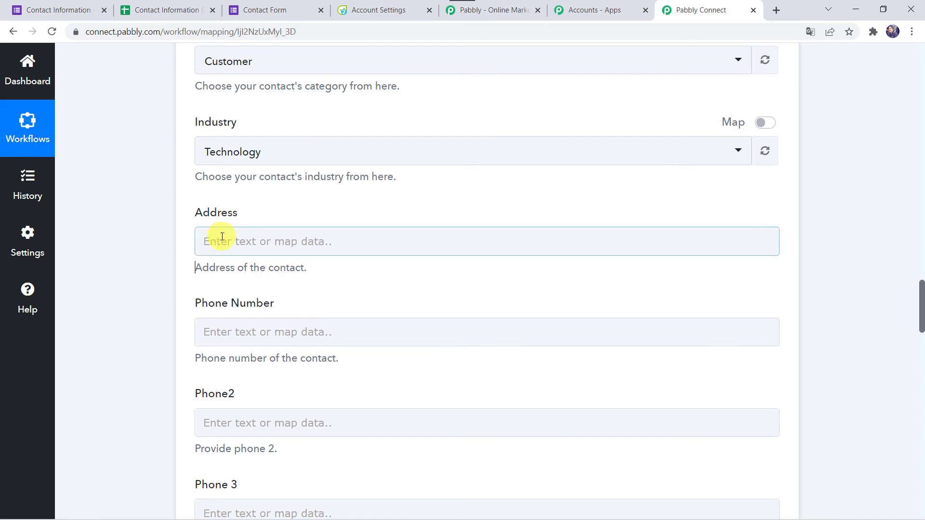
{"action": "left_click", "coordinate": [260, 341]}
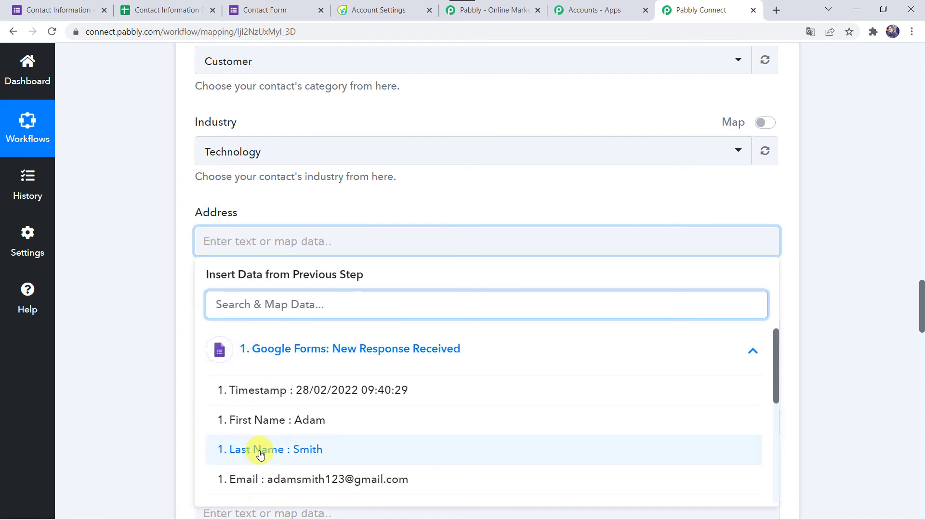
{"action": "scroll", "coordinate": [238, 448], "scroll_direction": "down", "scroll_amount": 2}
{"action": "left_click", "coordinate": [278, 424]}
{"action": "left_click", "coordinate": [127, 387]}
{"action": "scroll", "coordinate": [126, 388], "scroll_direction": "down", "scroll_amount": 3}
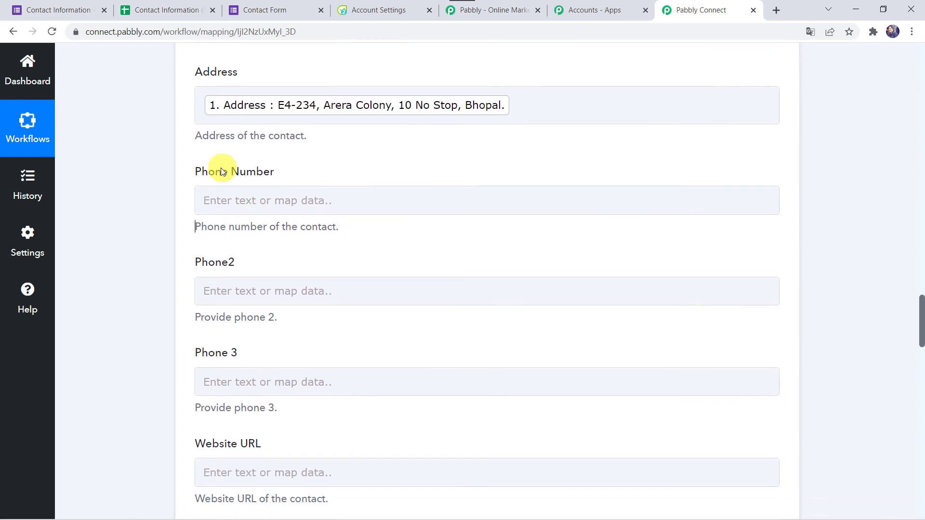
Map the form's Phone Number answer into the Phone Number field.
{"action": "left_click", "coordinate": [207, 199]}
{"action": "left_click", "coordinate": [268, 326]}
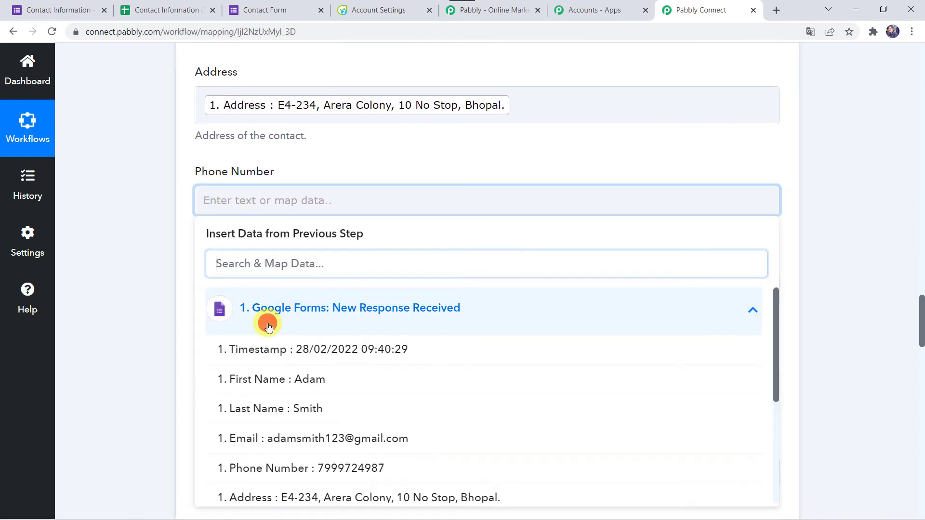
{"action": "left_click", "coordinate": [270, 469]}
{"action": "left_click", "coordinate": [141, 372]}
Keep the account's user selected as the contact's Owner ID.
{"action": "scroll", "coordinate": [140, 372], "scroll_direction": "up", "scroll_amount": 5}
{"action": "scroll", "coordinate": [140, 372], "scroll_direction": "down", "scroll_amount": 5}
{"action": "scroll", "coordinate": [140, 372], "scroll_direction": "down", "scroll_amount": 6}
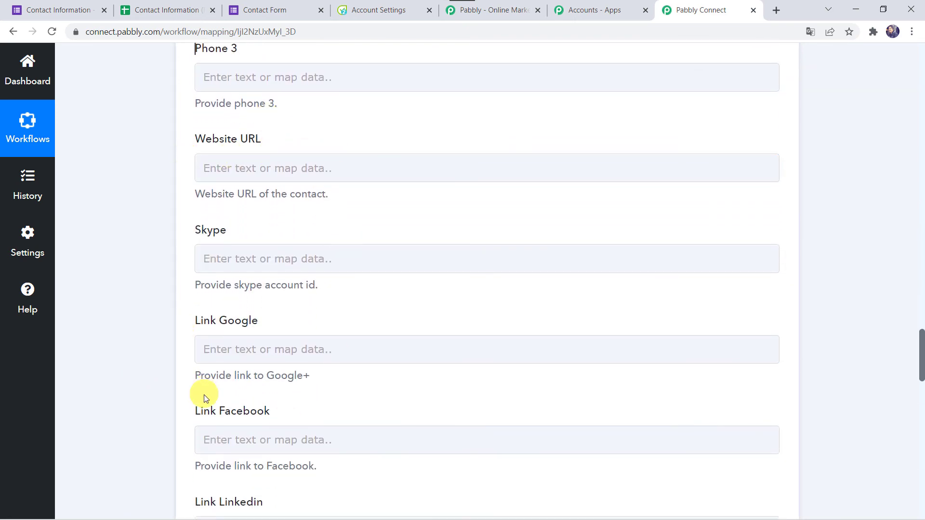
{"action": "scroll", "coordinate": [169, 412], "scroll_direction": "down", "scroll_amount": 5}
{"action": "scroll", "coordinate": [169, 411], "scroll_direction": "down", "scroll_amount": 10}
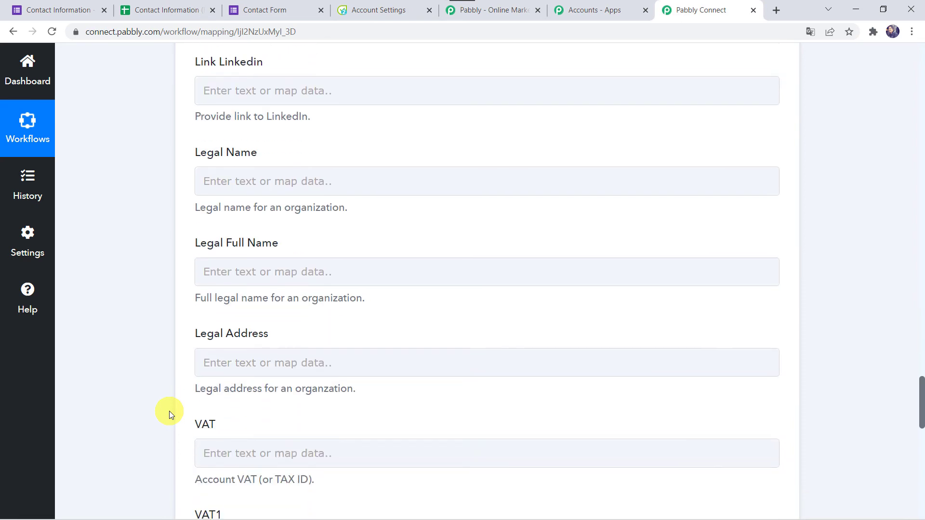
{"action": "scroll", "coordinate": [169, 412], "scroll_direction": "down", "scroll_amount": 2}
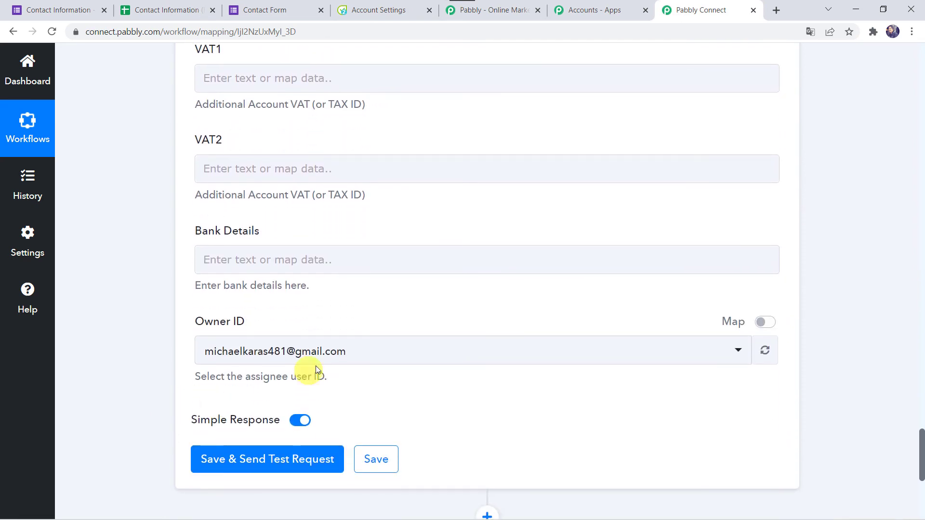
{"action": "left_click", "coordinate": [274, 359]}
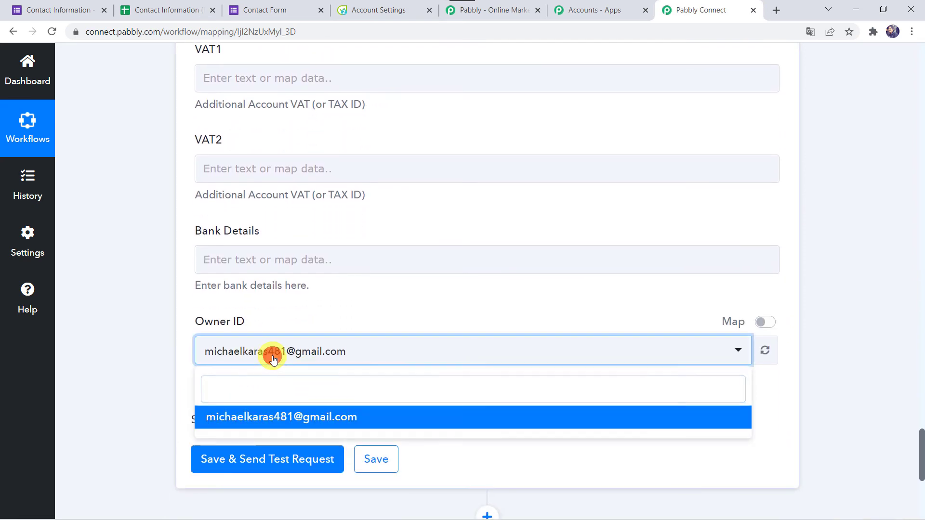
{"action": "left_click", "coordinate": [271, 352]}
{"action": "scroll", "coordinate": [150, 368], "scroll_direction": "down", "scroll_amount": 2}
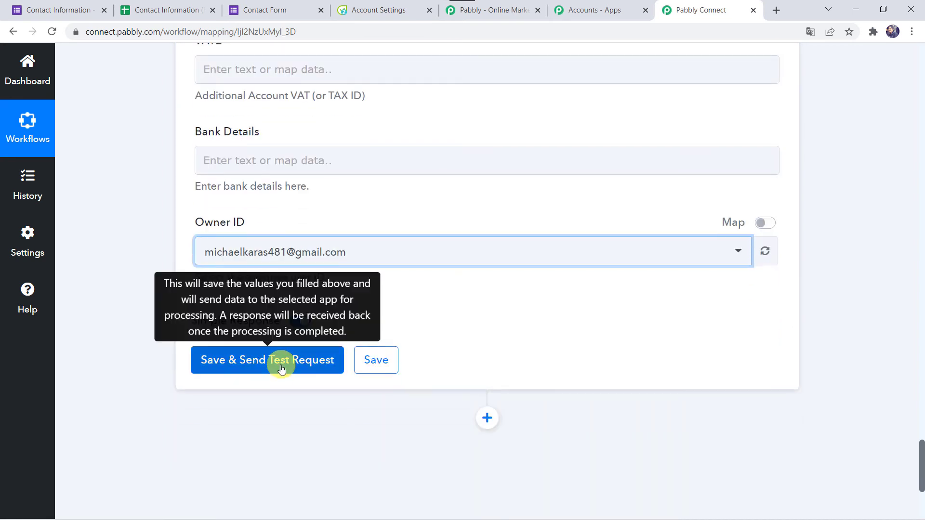
Save the mapping and send a test contact, getting back response IDs 10 and 11.
{"action": "left_click", "coordinate": [303, 366]}
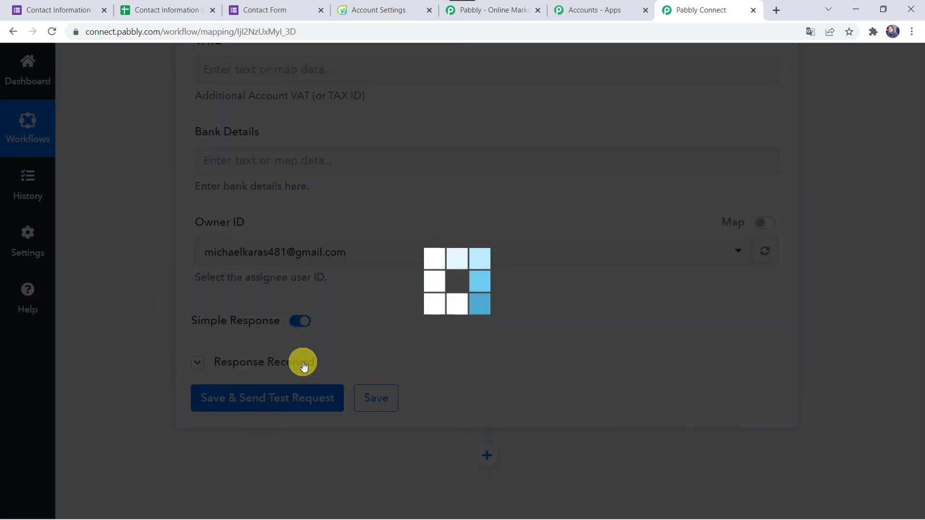
{"action": "scroll", "coordinate": [303, 366], "scroll_direction": "down", "scroll_amount": 1}
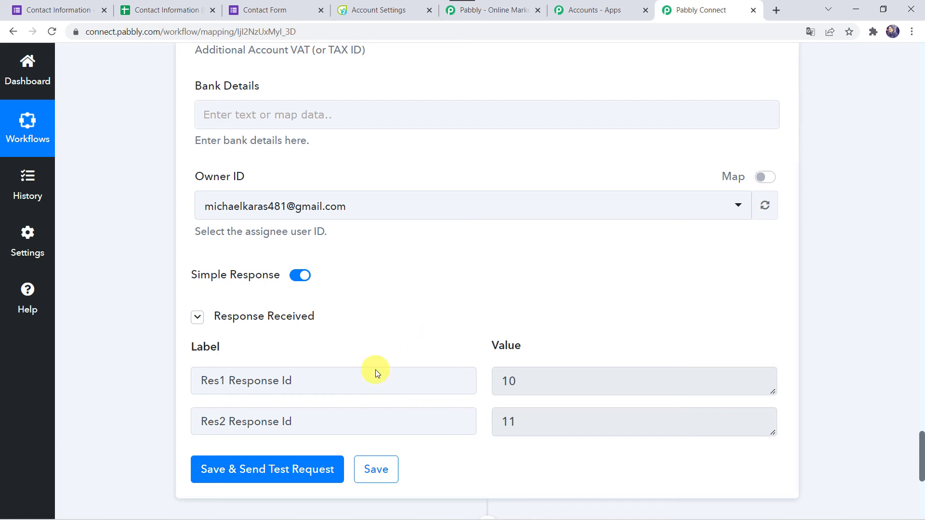
Check Flowlu's CRM Contacts list for the new Customer contact, then return to Pabbly Connect.
{"action": "left_click", "coordinate": [375, 10]}
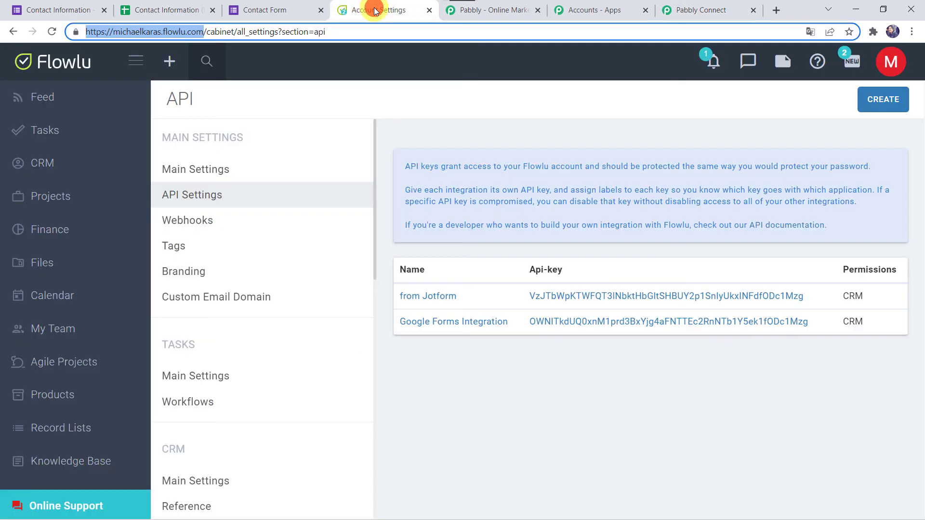
{"action": "left_click", "coordinate": [62, 164]}
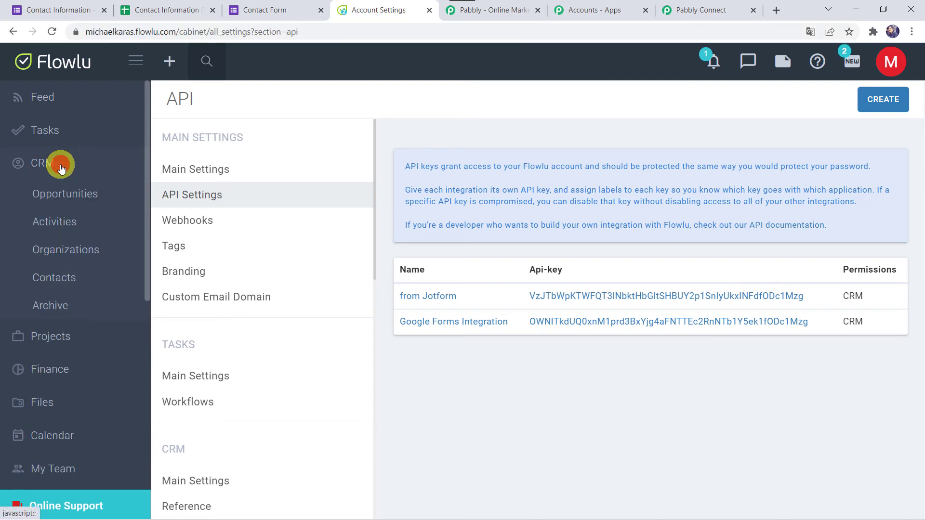
{"action": "left_click", "coordinate": [64, 280]}
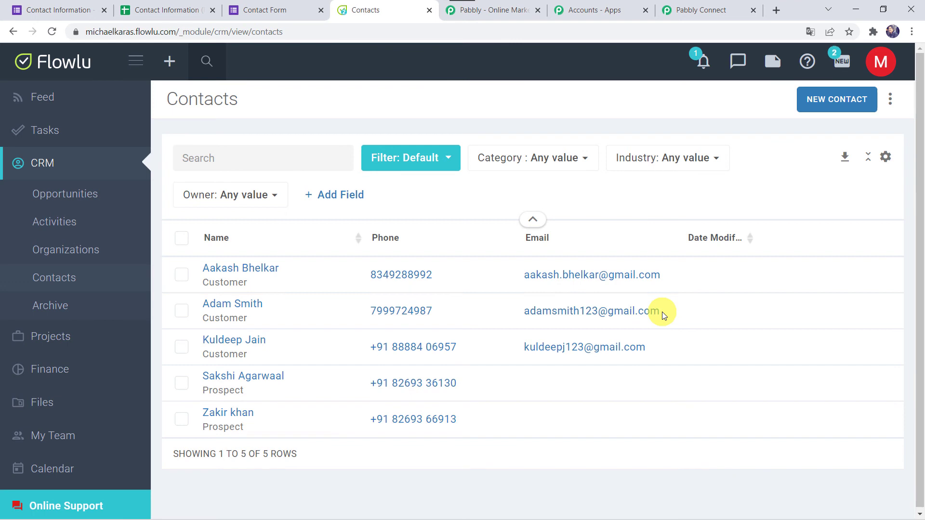
{"action": "left_click", "coordinate": [699, 11]}
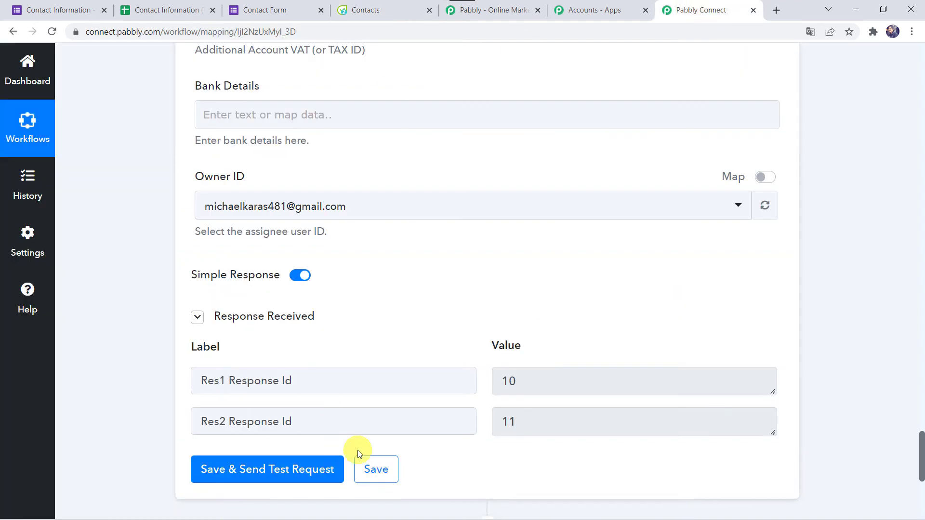
Save the Flowlu step, acknowledge the success message, and return to the Contact Form tab.
{"action": "left_click", "coordinate": [370, 474]}
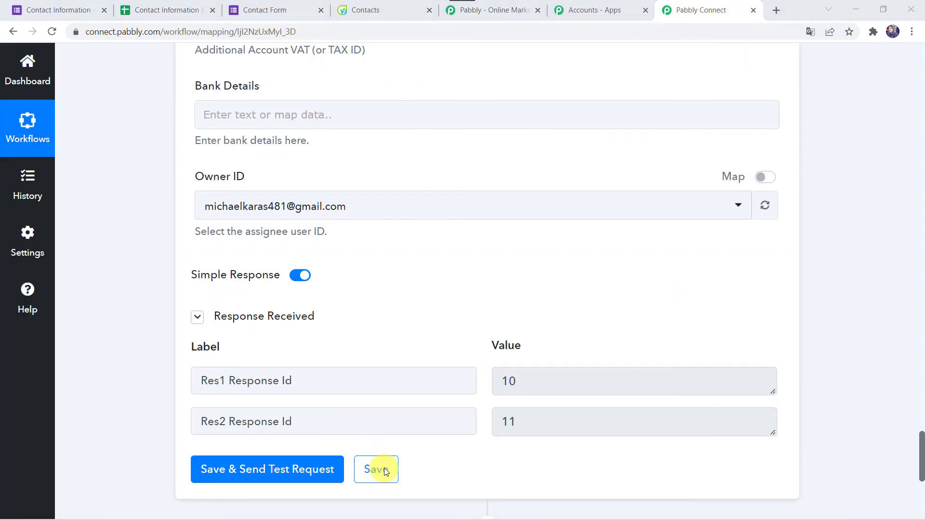
{"action": "left_click", "coordinate": [386, 469]}
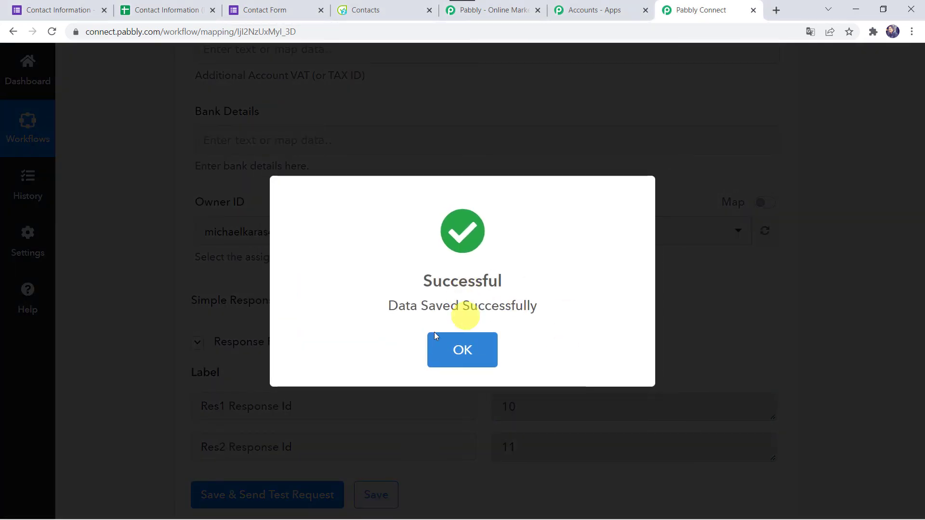
{"action": "left_click", "coordinate": [490, 337]}
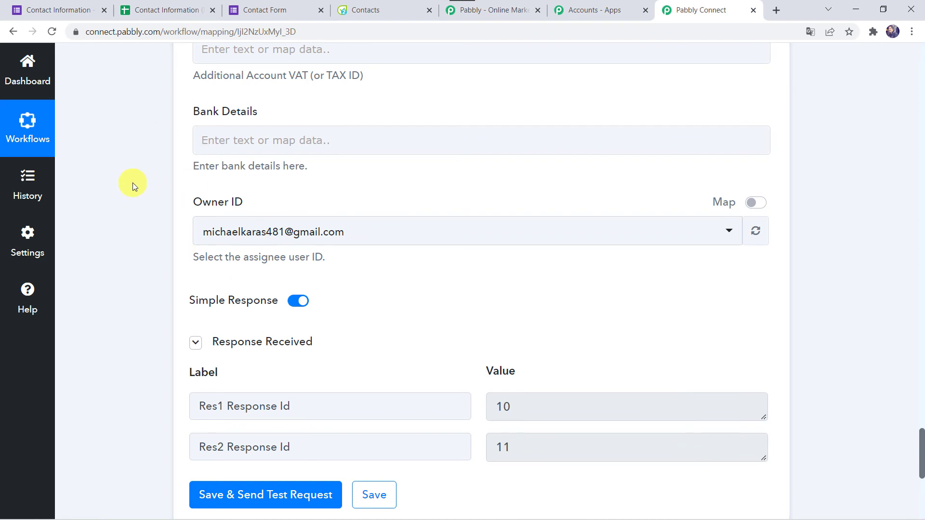
{"action": "left_click", "coordinate": [268, 7]}
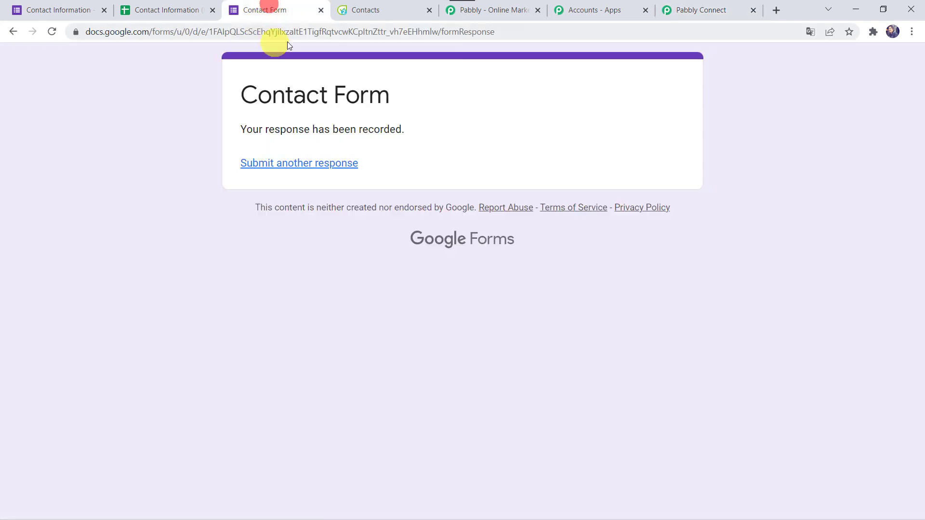
Reload the Contact Form and enter the new person's first name, last name and email address.
{"action": "left_click", "coordinate": [314, 31]}
{"action": "key", "text": "Return"}
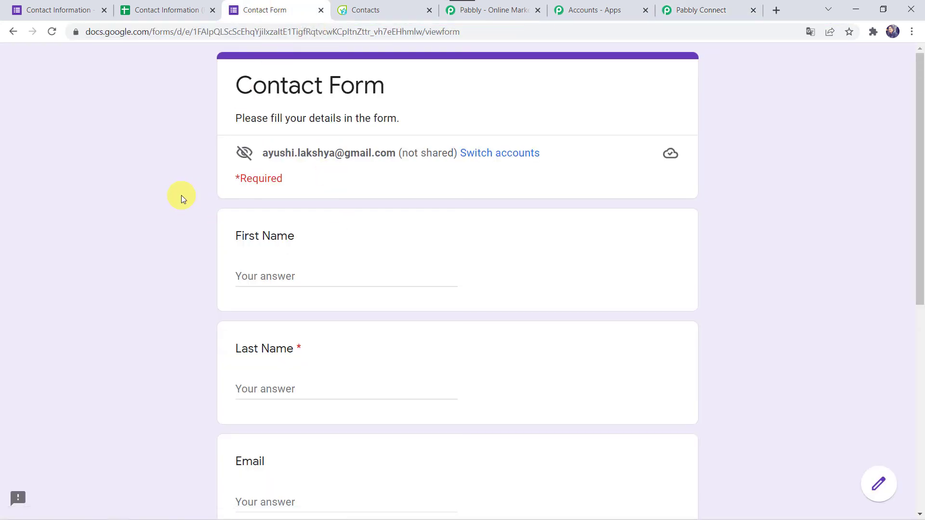
{"action": "scroll", "coordinate": [181, 195], "scroll_direction": "down", "scroll_amount": 2}
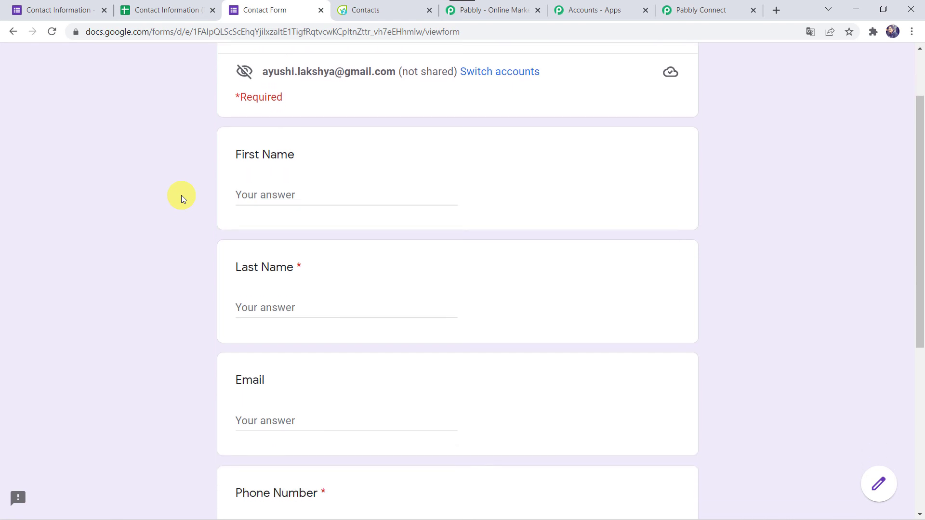
{"action": "left_click", "coordinate": [275, 195]}
{"action": "type", "text": "Shikha"}
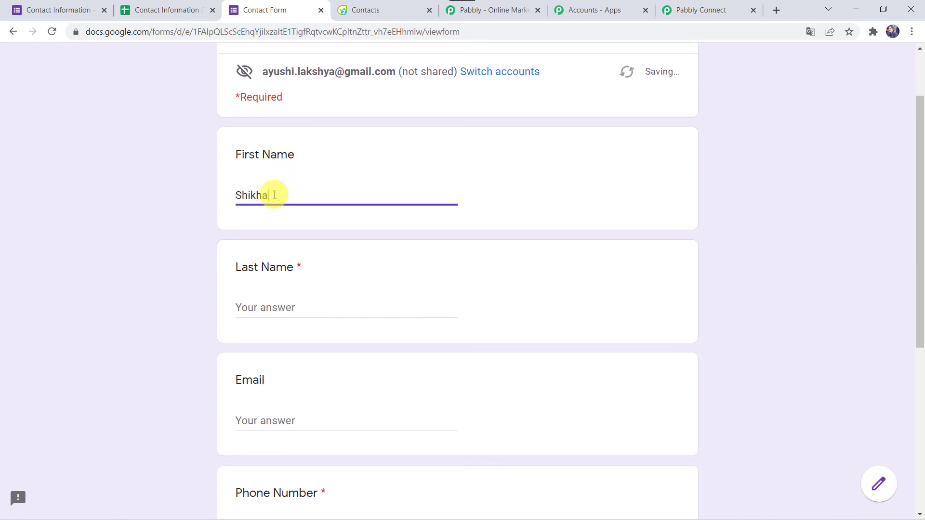
{"action": "key", "text": "Tab"}
{"action": "type", "text": "A"}
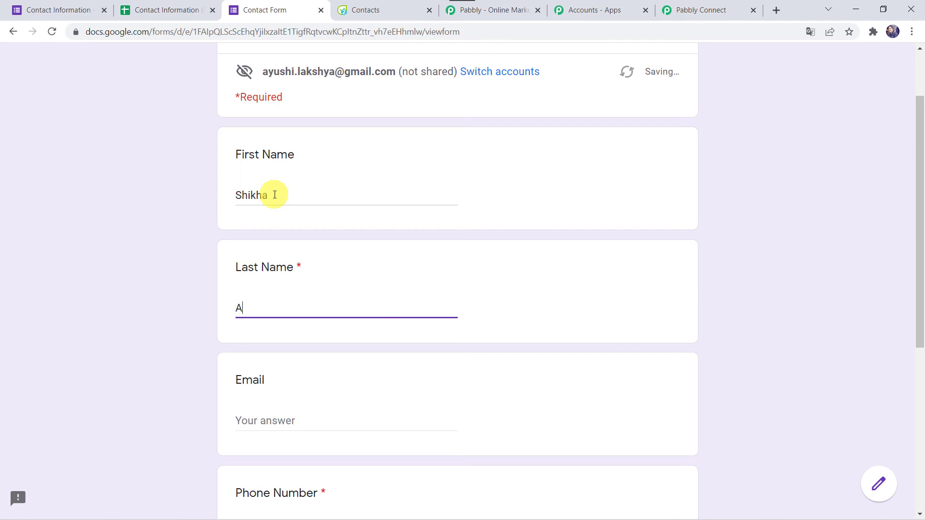
{"action": "key", "text": "Tab"}
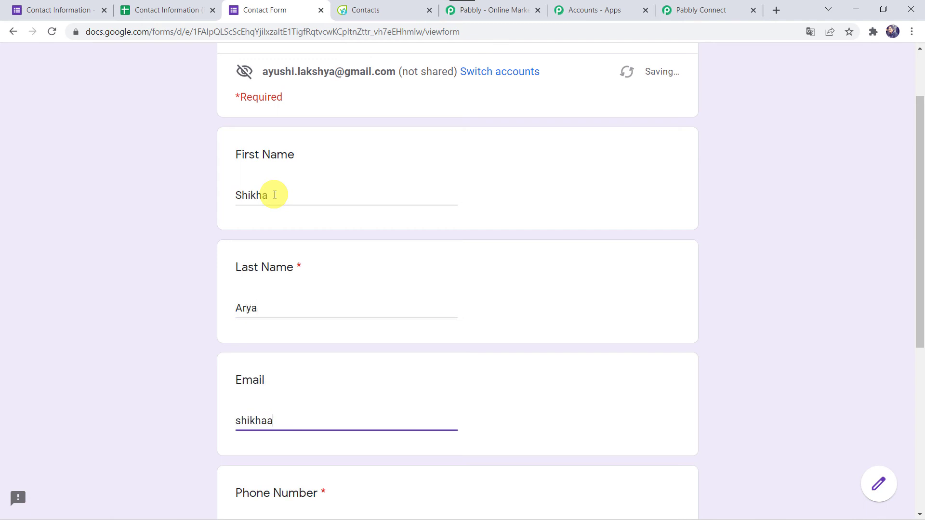
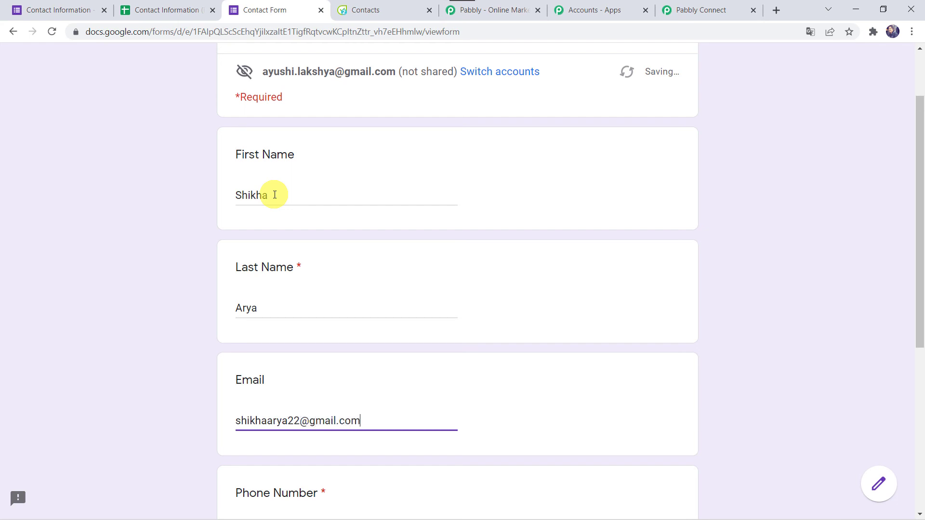
Fill in the person's phone number and address, then submit the response.
{"action": "scroll", "coordinate": [274, 195], "scroll_direction": "down", "scroll_amount": 4}
{"action": "key", "text": "Tab"}
{"action": "key", "text": "Tab"}
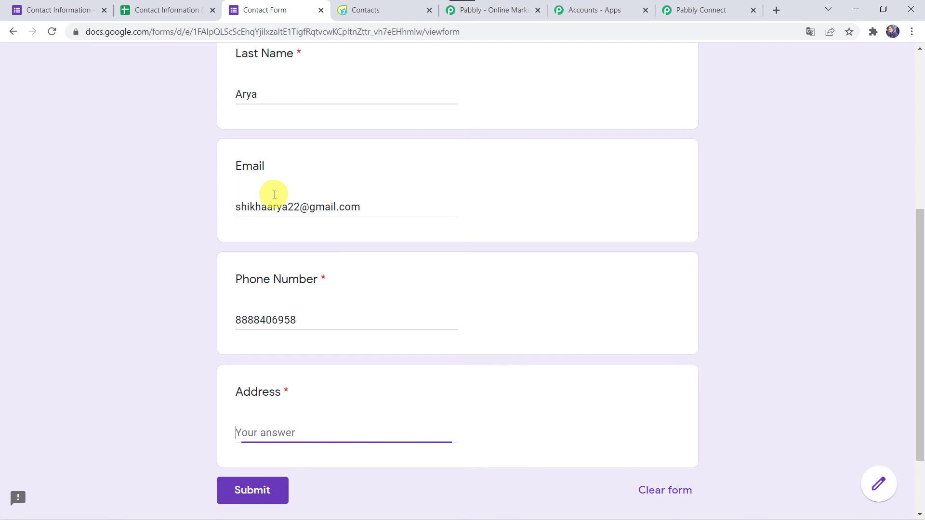
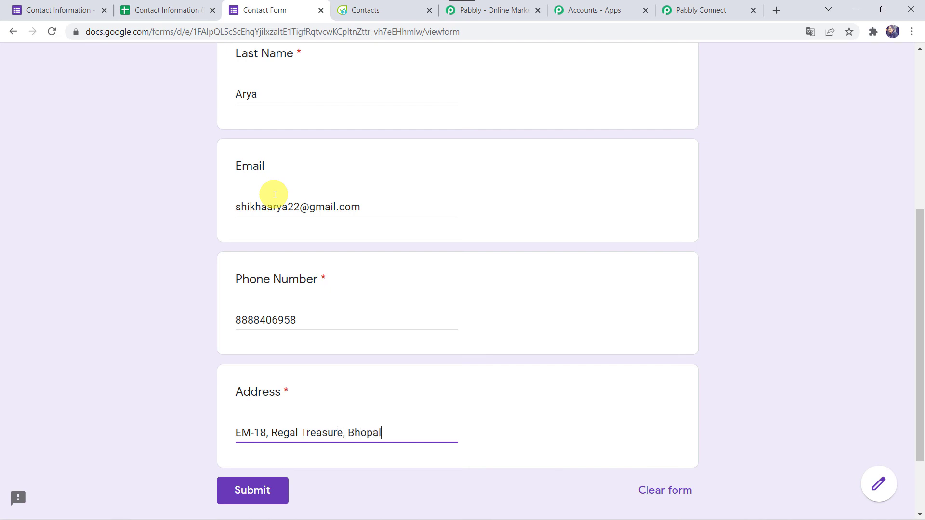
{"action": "left_click", "coordinate": [252, 489]}
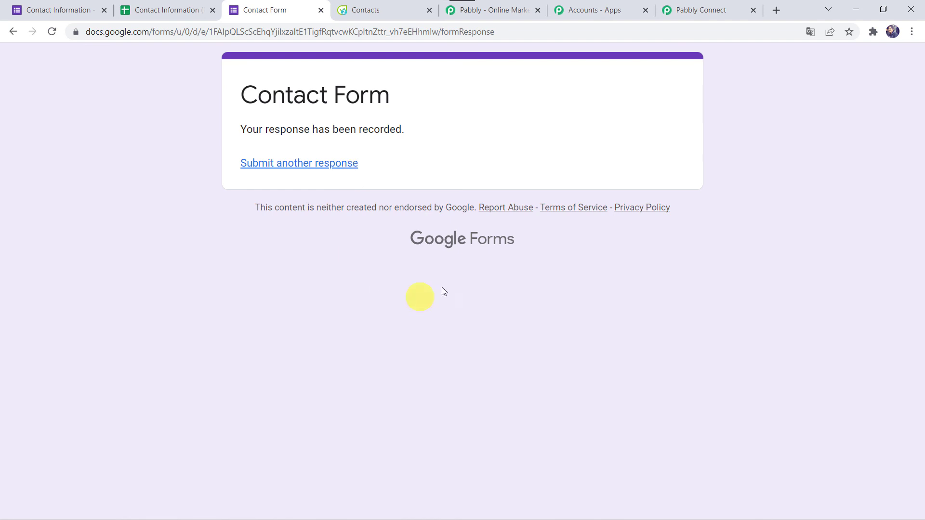
{"action": "left_click", "coordinate": [378, 8]}
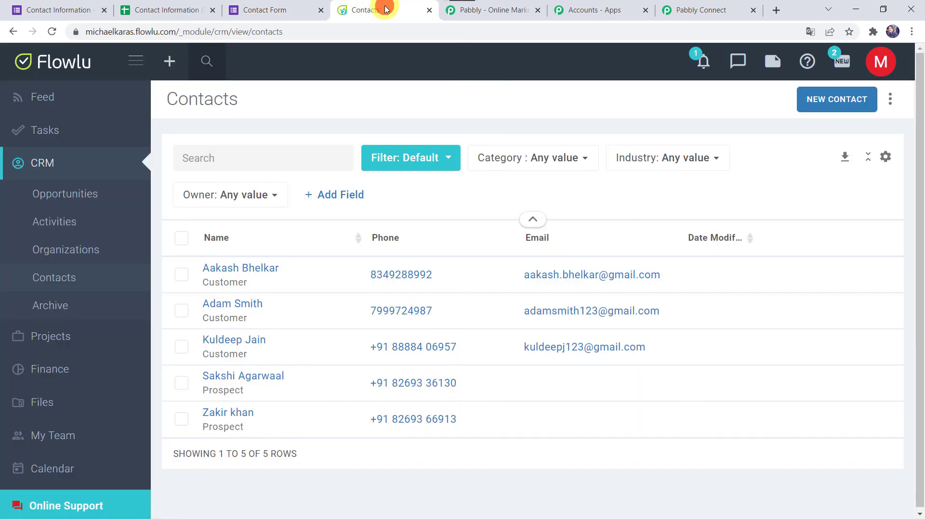
Reload the Flowlu Contacts page to check for the newly submitted contact.
{"action": "left_click", "coordinate": [57, 30]}
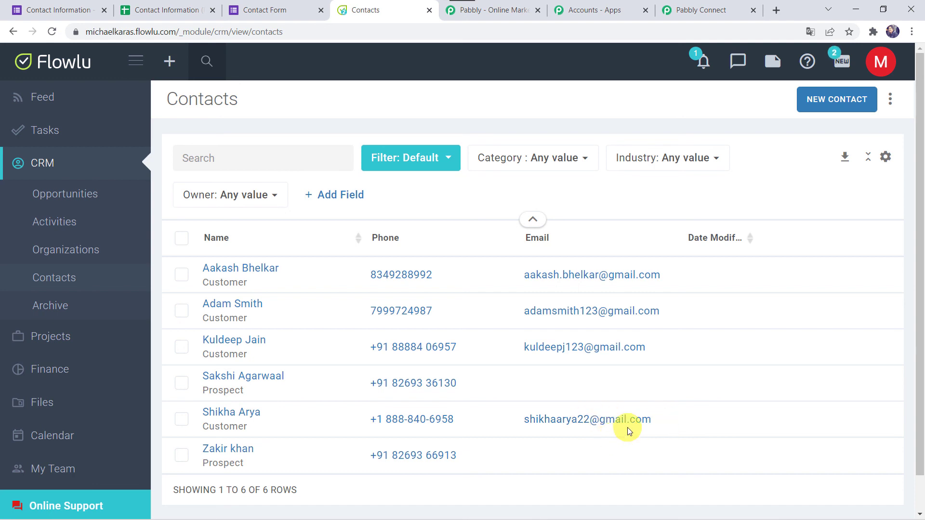
Return to the top of the Pabbly Connect workflow and collapse the Google Forms trigger step.
{"action": "left_click", "coordinate": [700, 4]}
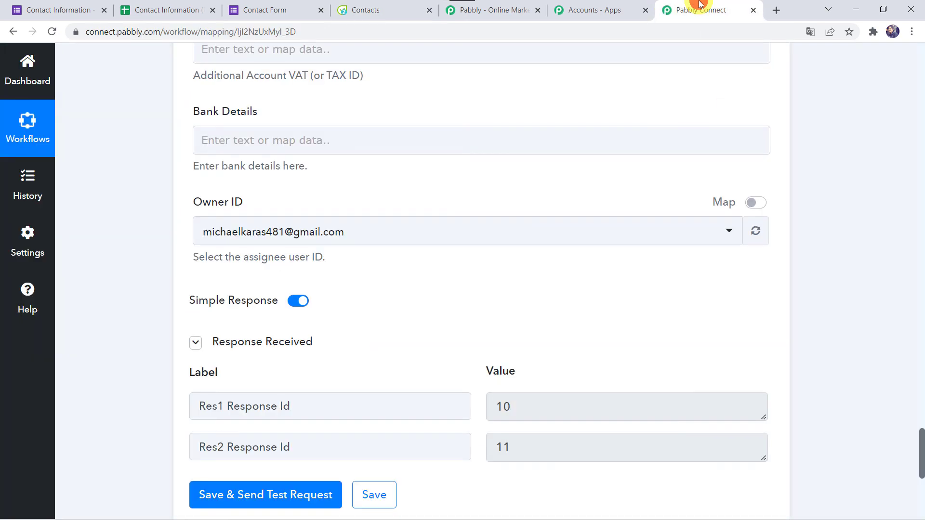
{"action": "scroll", "coordinate": [173, 185], "scroll_direction": "up", "scroll_amount": 20}
{"action": "scroll", "coordinate": [172, 185], "scroll_direction": "up", "scroll_amount": 15}
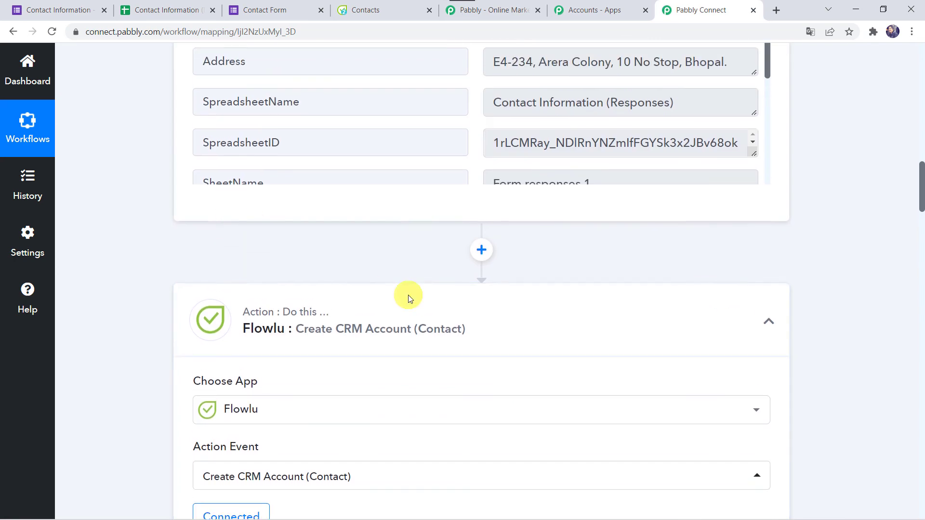
{"action": "scroll", "coordinate": [391, 269], "scroll_direction": "up", "scroll_amount": 20}
{"action": "left_click", "coordinate": [391, 254]}
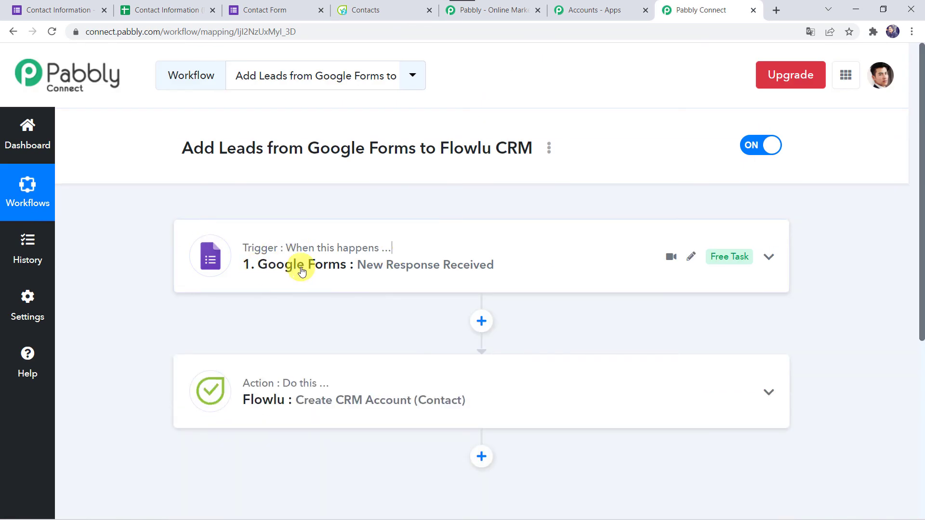